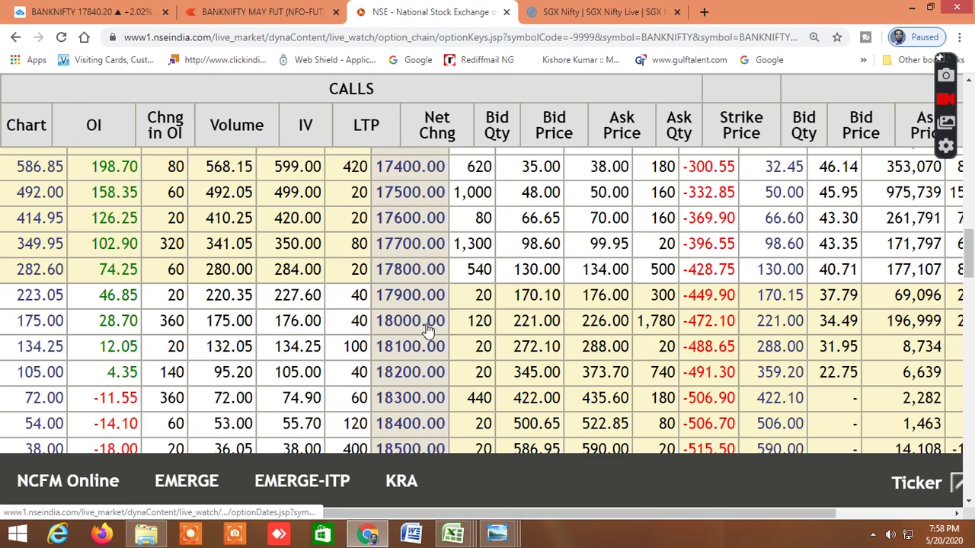
- Examine the calls side of the BANKNIFTY option chain, including open interest and volume at strikes around 18000
{"action": "scroll", "coordinate": [451, 365], "scroll_direction": "up", "scroll_amount": 4}
{"action": "scroll", "coordinate": [451, 367], "scroll_direction": "up", "scroll_amount": 4}
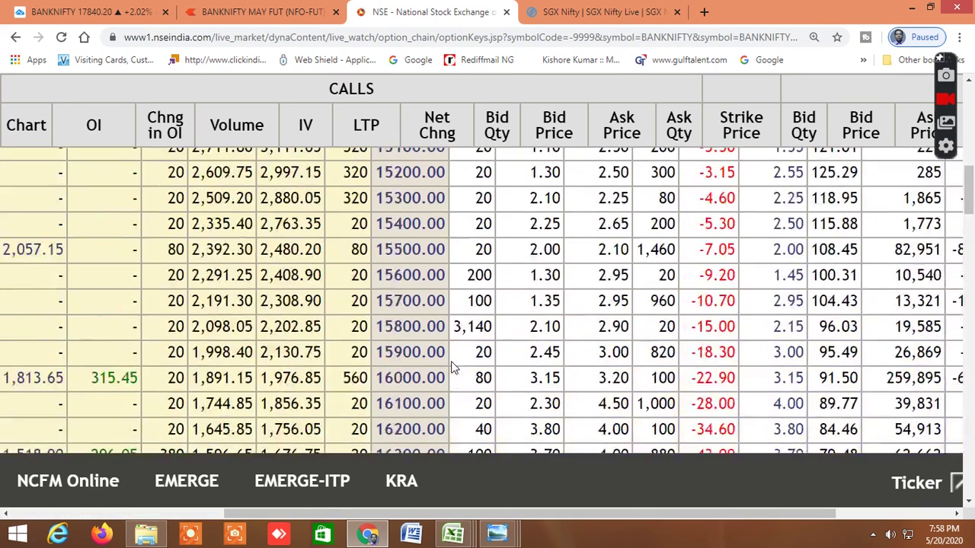
{"action": "scroll", "coordinate": [514, 431], "scroll_direction": "down", "scroll_amount": 8}
{"action": "left_click_drag", "start_coordinate": [593, 514], "coordinate": [368, 533]}
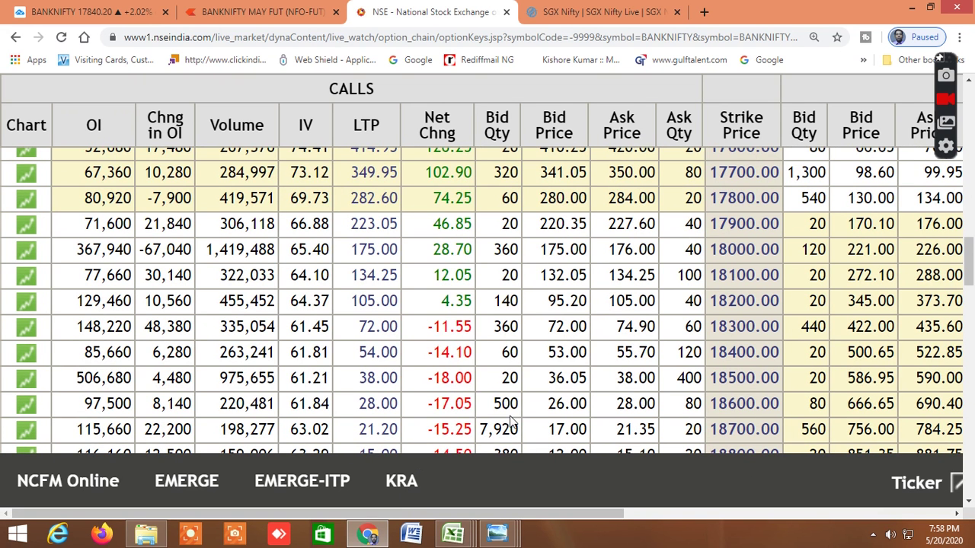
{"action": "scroll", "coordinate": [512, 422], "scroll_direction": "up", "scroll_amount": 1}
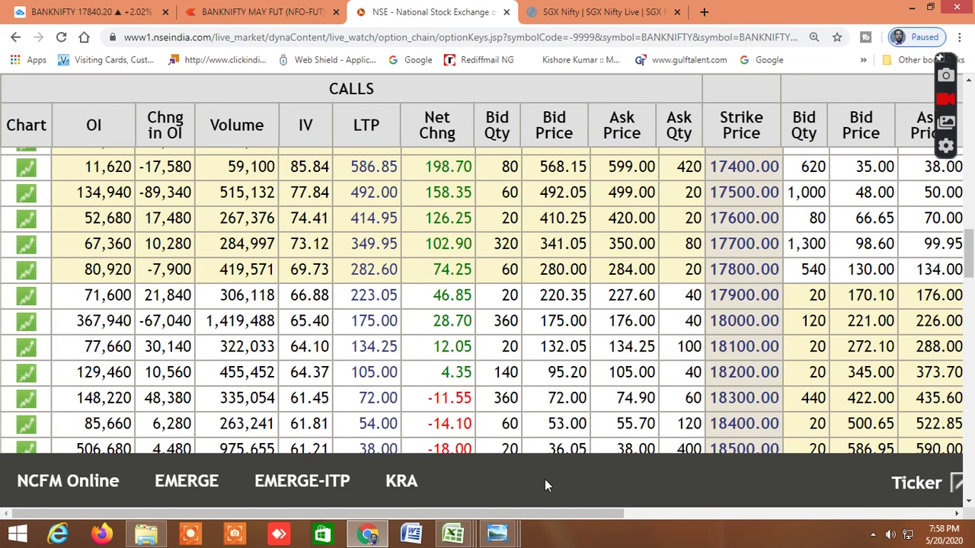
- Switch to the WORKING FILE workbook in Excel and review the NIFTY and BANKNIFTY volatility parameters and winning probabilities on the OPTION CHAIN IV sheet
{"action": "mouse_move", "coordinate": [454, 533]}
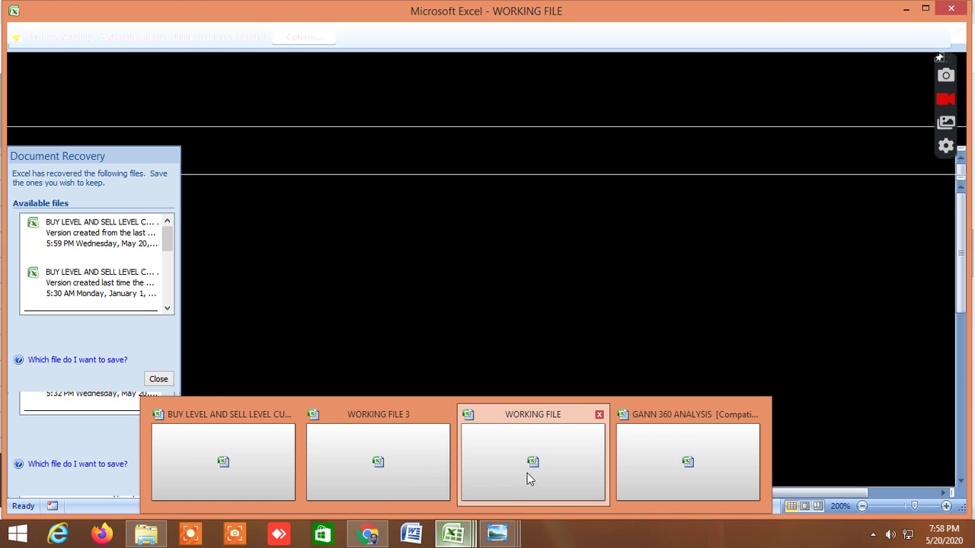
{"action": "left_click", "coordinate": [527, 473]}
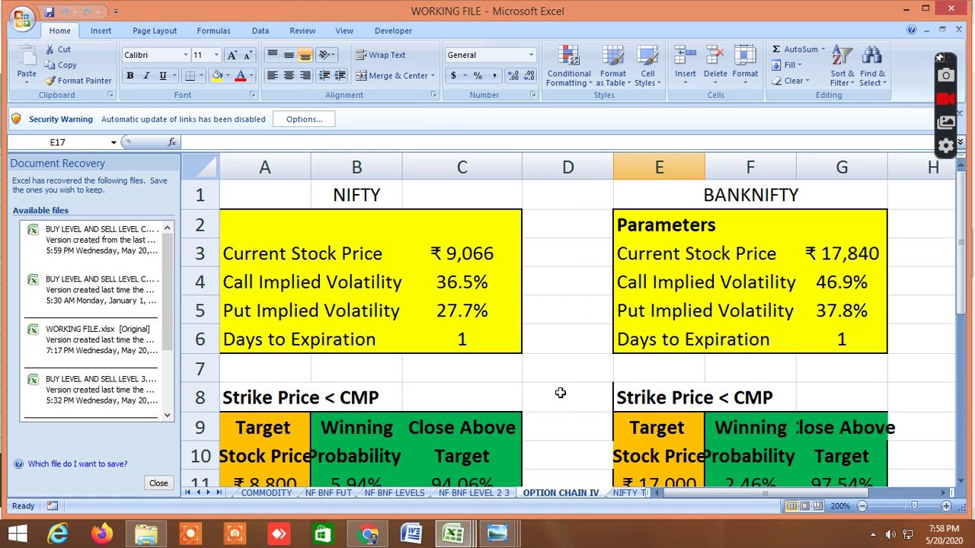
{"action": "left_click", "coordinate": [560, 393]}
{"action": "scroll", "coordinate": [558, 392], "scroll_direction": "down", "scroll_amount": 2}
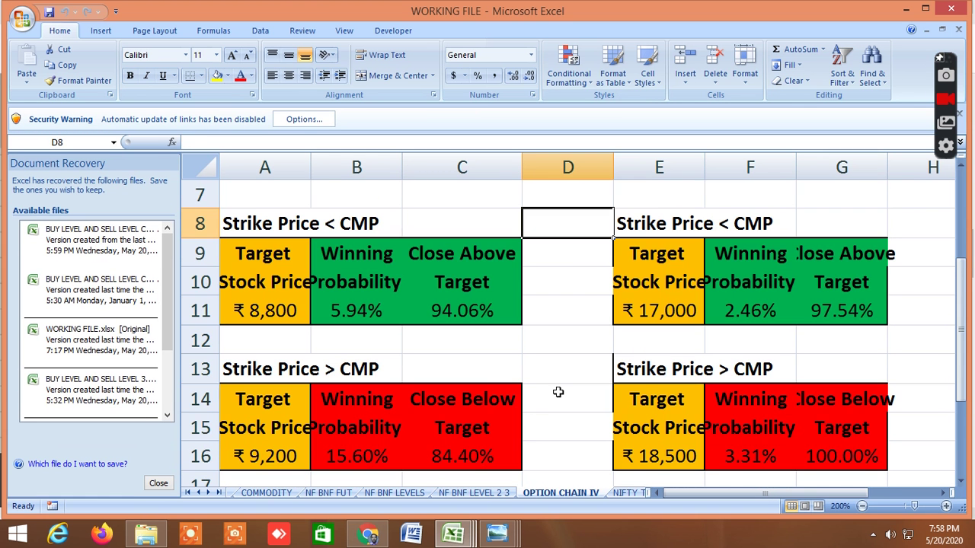
{"action": "scroll", "coordinate": [557, 393], "scroll_direction": "up", "scroll_amount": 2}
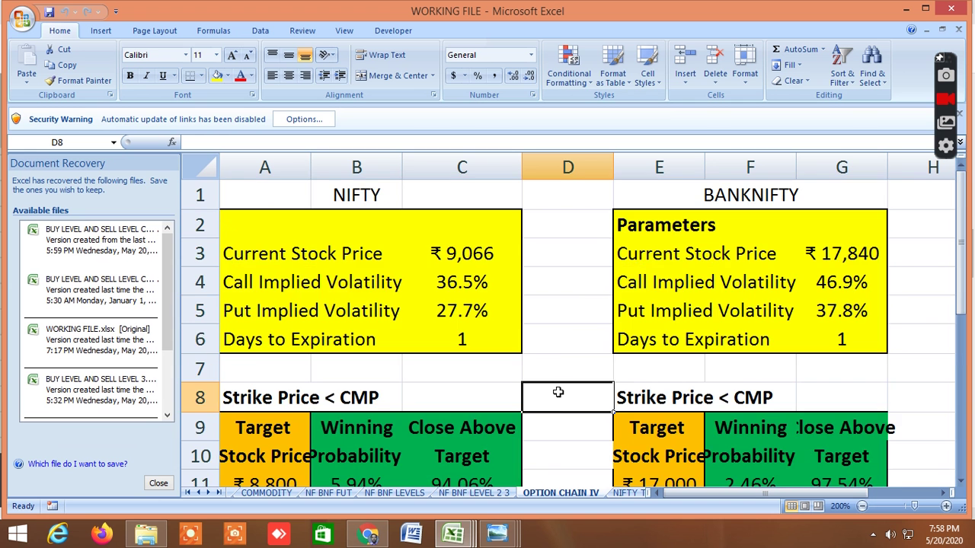
{"action": "scroll", "coordinate": [558, 392], "scroll_direction": "down", "scroll_amount": 3}
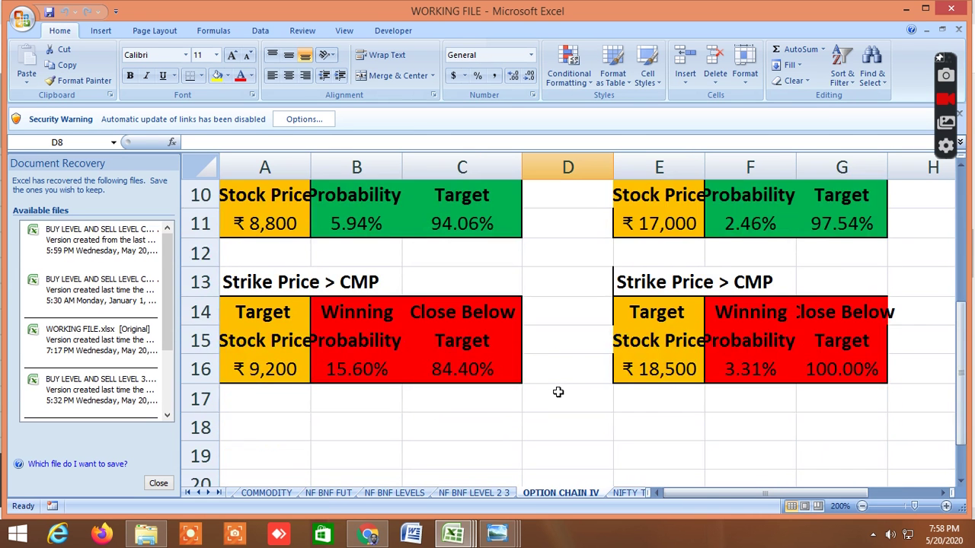
{"action": "scroll", "coordinate": [557, 392], "scroll_direction": "up", "scroll_amount": 1}
{"action": "scroll", "coordinate": [557, 392], "scroll_direction": "up", "scroll_amount": 2}
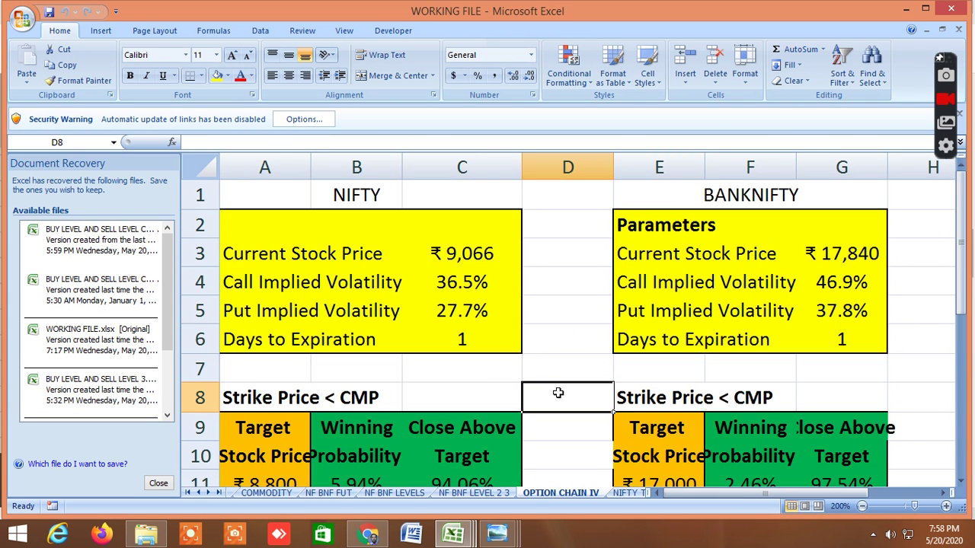
{"action": "scroll", "coordinate": [557, 392], "scroll_direction": "down", "scroll_amount": 2}
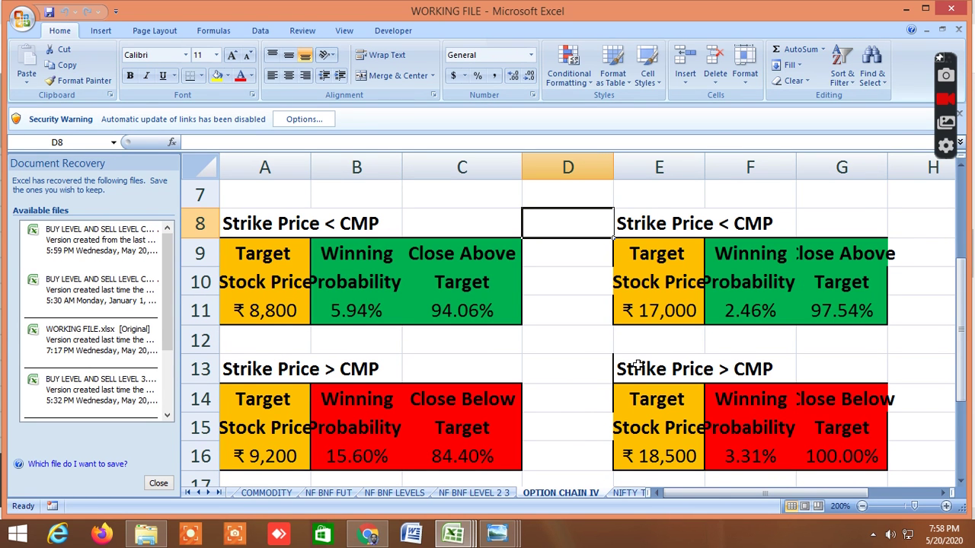
{"action": "scroll", "coordinate": [560, 409], "scroll_direction": "up", "scroll_amount": 1}
{"action": "scroll", "coordinate": [559, 409], "scroll_direction": "up", "scroll_amount": 1}
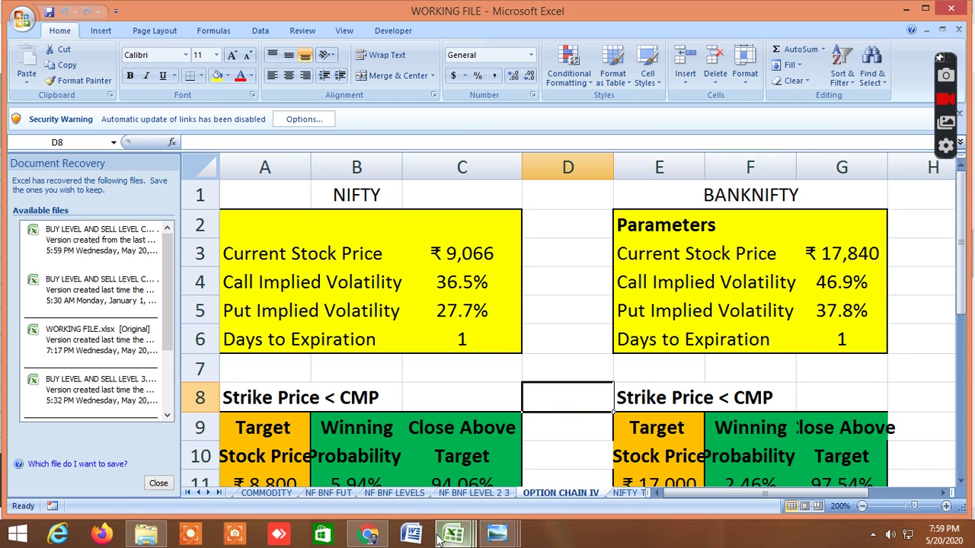
- View the put call ratio images for NIFTY and BANKNIFTY in Windows Photo Viewer, closing each one after reading it
{"action": "mouse_move", "coordinate": [457, 541]}
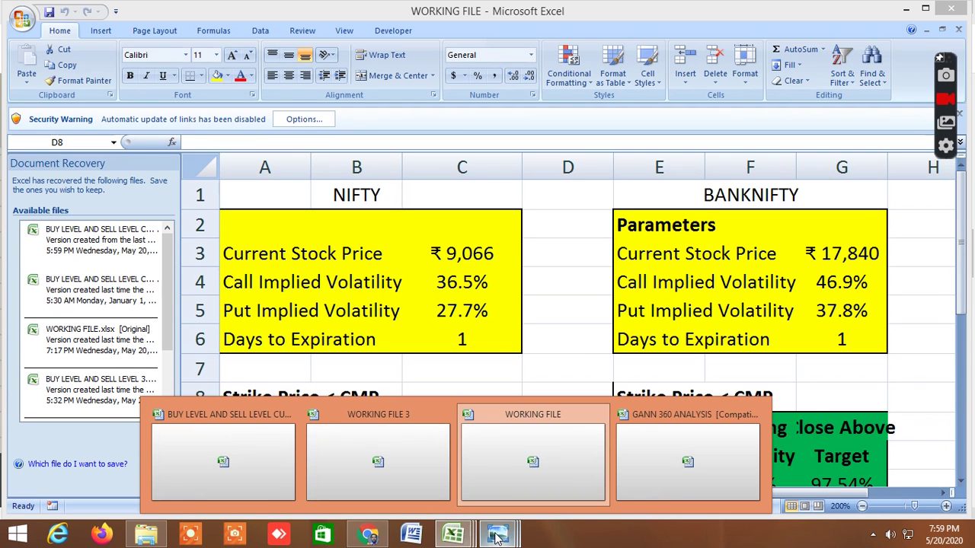
{"action": "mouse_move", "coordinate": [499, 537]}
{"action": "left_click", "coordinate": [268, 459]}
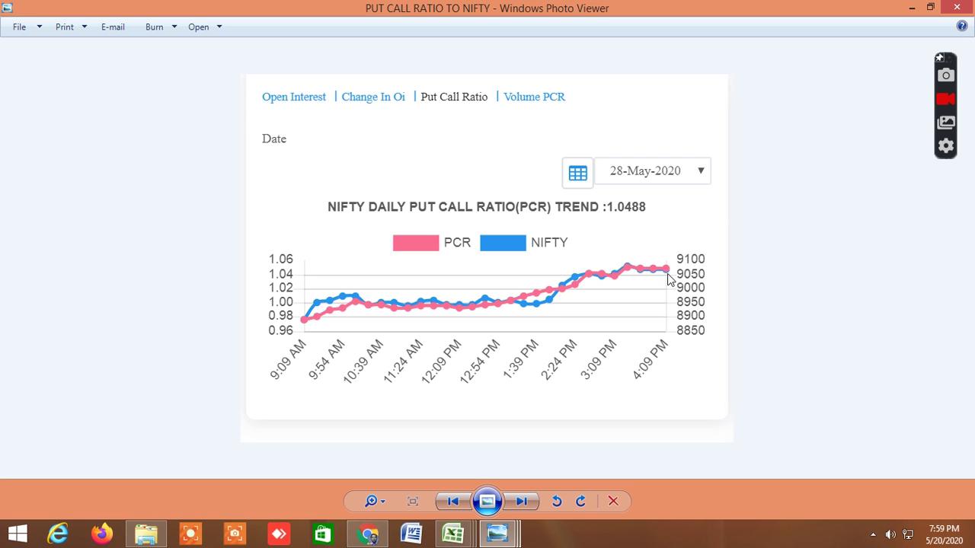
{"action": "left_click", "coordinate": [957, 9]}
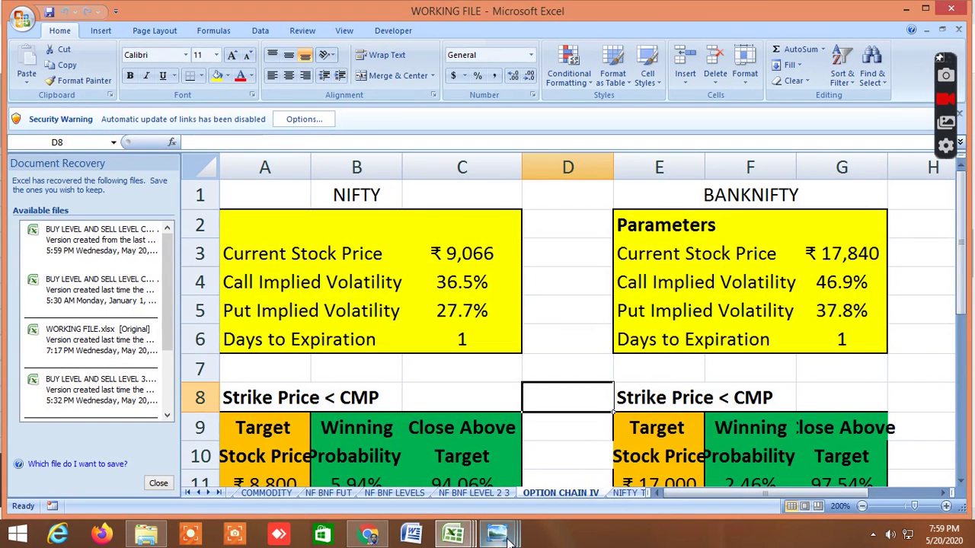
{"action": "mouse_move", "coordinate": [508, 540]}
{"action": "left_click", "coordinate": [359, 476]}
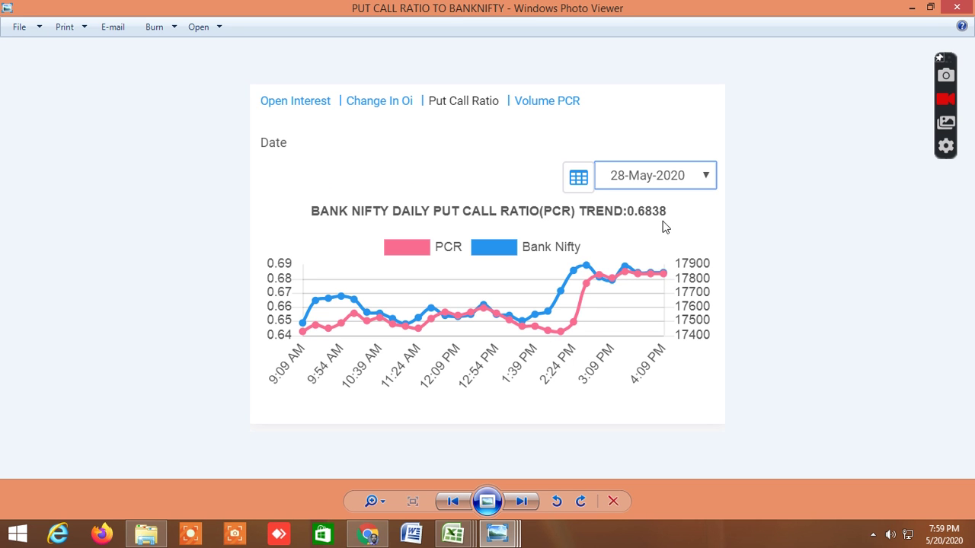
{"action": "left_click", "coordinate": [914, 9]}
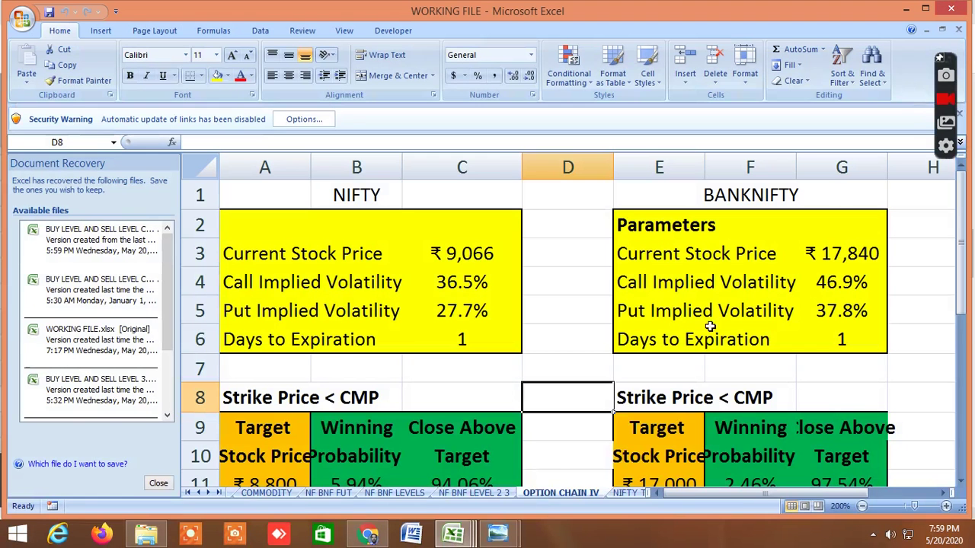
- View and close the BANKNIFTY and NIFTY max pain chart images, and return to the option chain in Chrome
{"action": "mouse_move", "coordinate": [499, 533]}
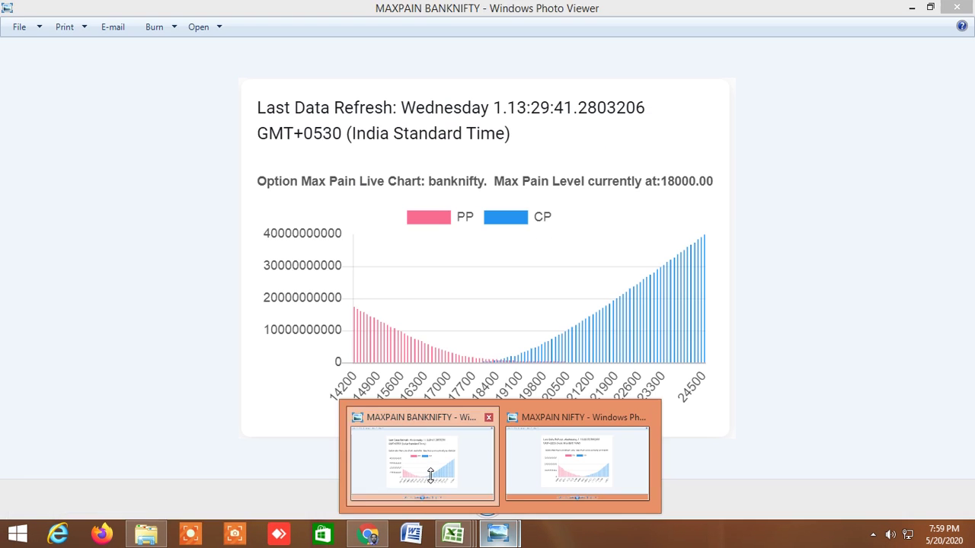
{"action": "left_click", "coordinate": [431, 476]}
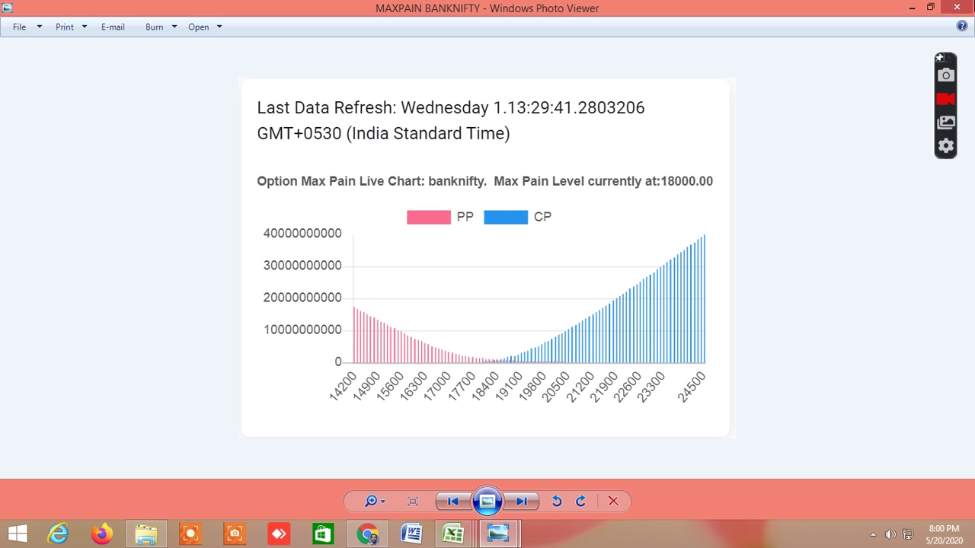
{"action": "left_click", "coordinate": [958, 7]}
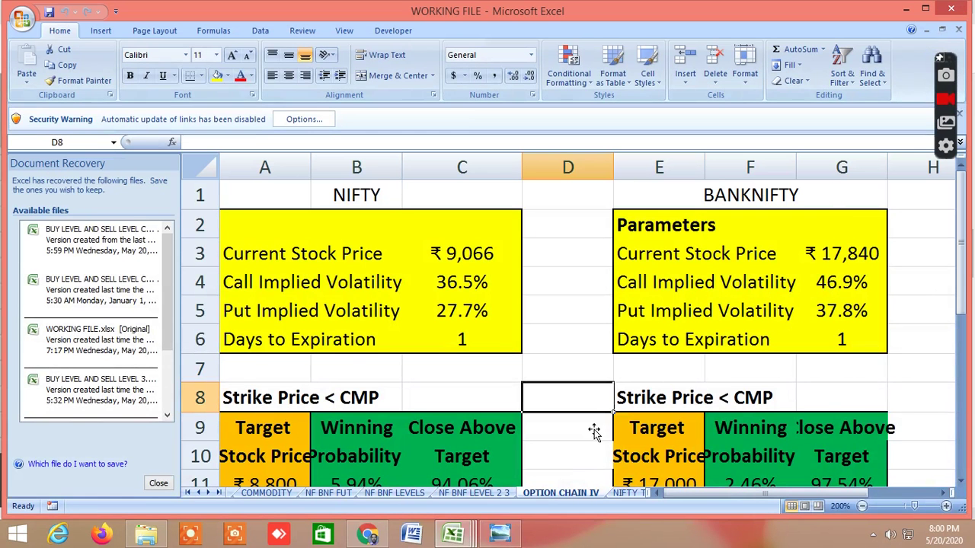
{"action": "left_click", "coordinate": [504, 534]}
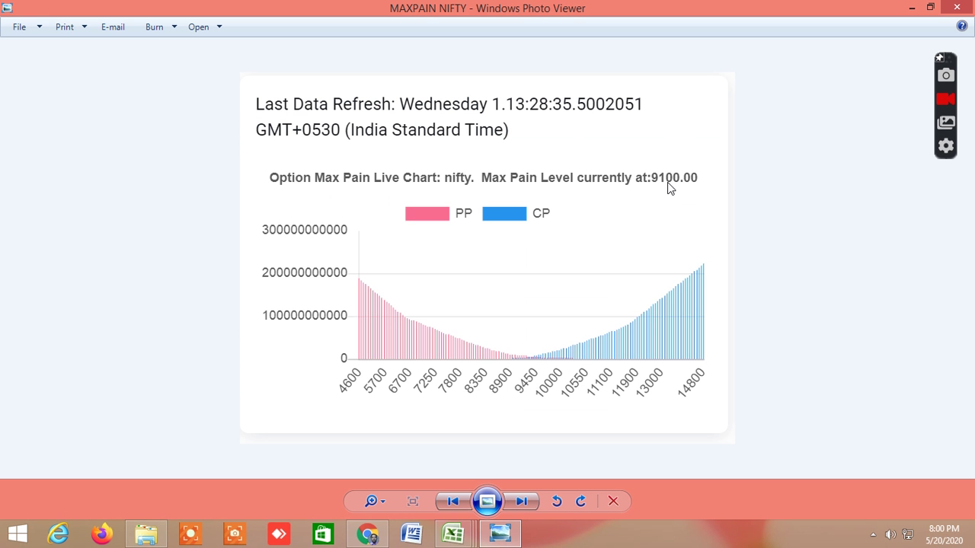
{"action": "left_click", "coordinate": [967, 8]}
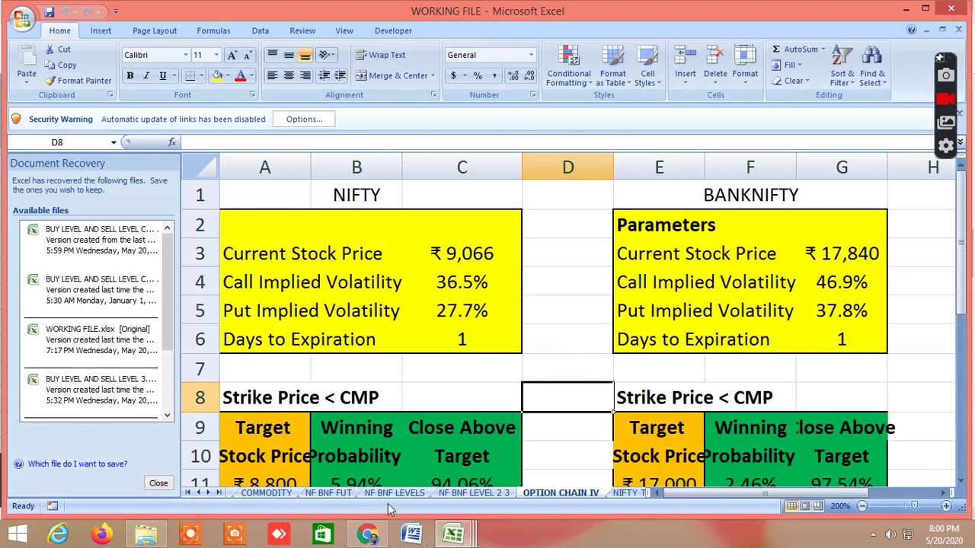
{"action": "left_click", "coordinate": [370, 535]}
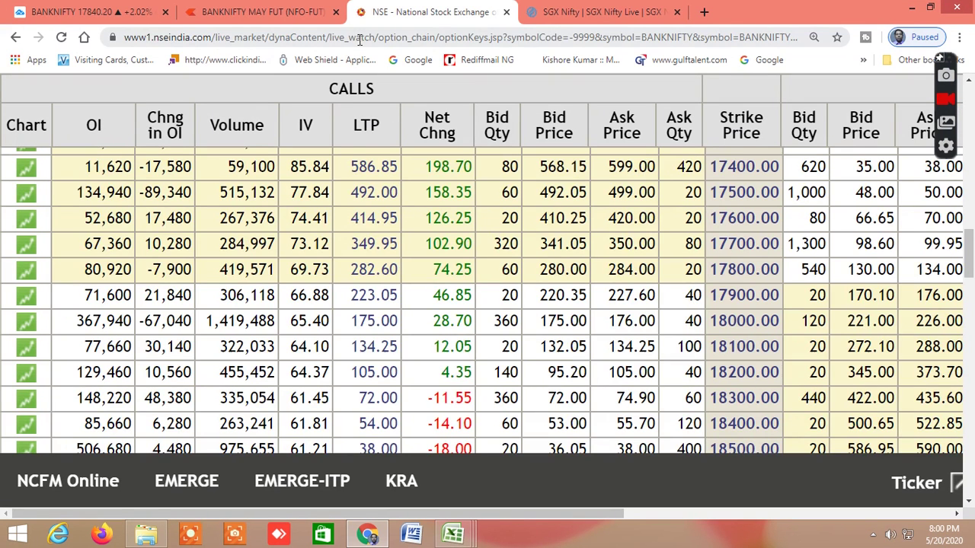
{"action": "scroll", "coordinate": [359, 286], "scroll_direction": "up", "scroll_amount": 3}
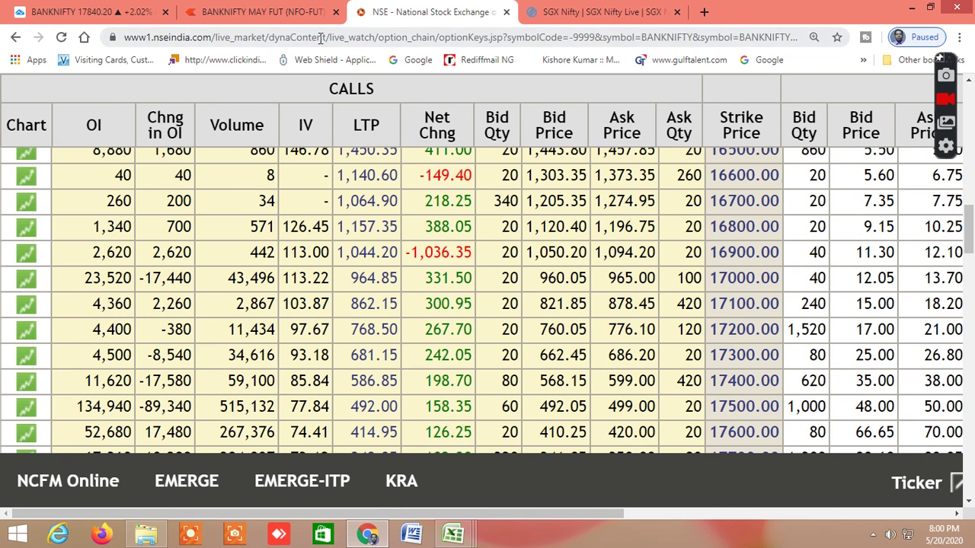
- Try to open the suggested web address for "FII/DII ACTIVITY" and reload the page
{"action": "left_click", "coordinate": [319, 38]}
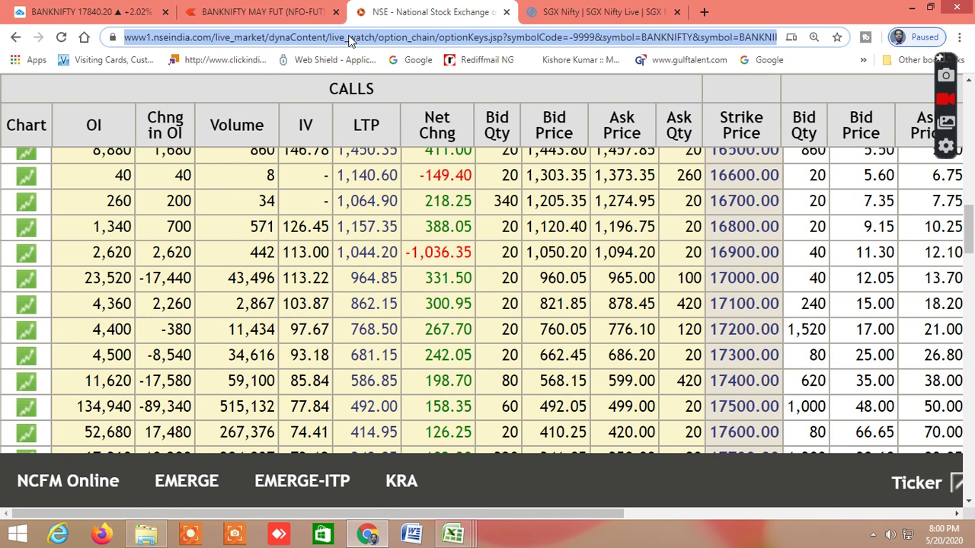
{"action": "type", "text": "FII"}
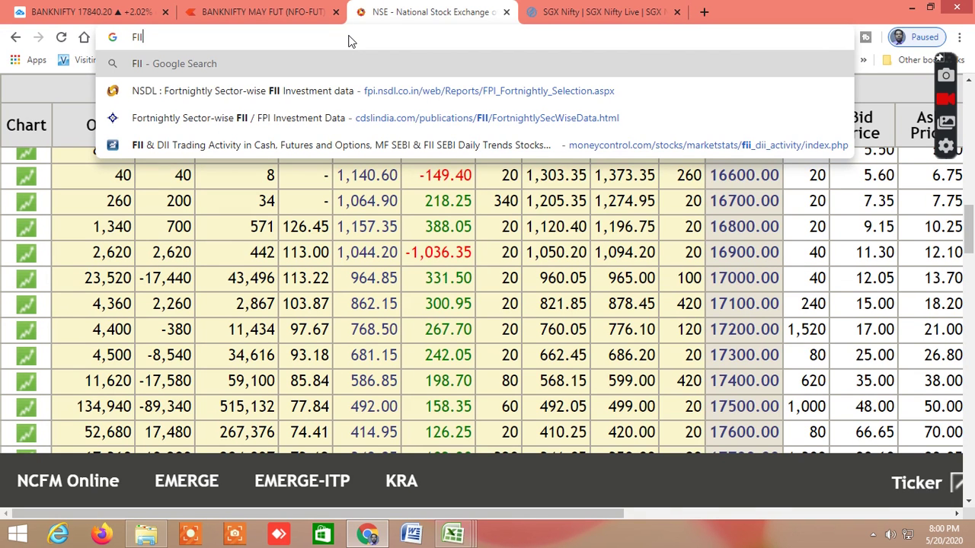
{"action": "type", "text": "/DII"}
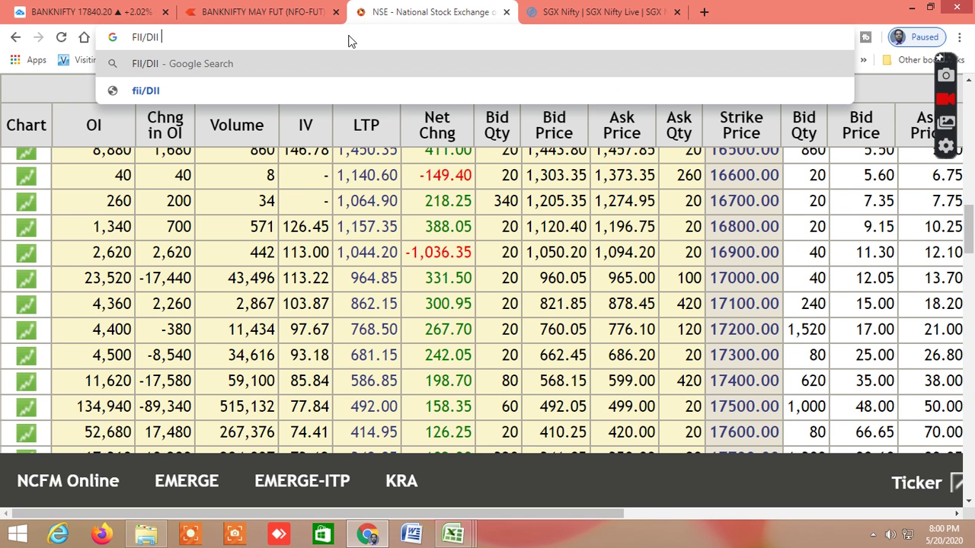
{"action": "type", "text": " ACTIV"}
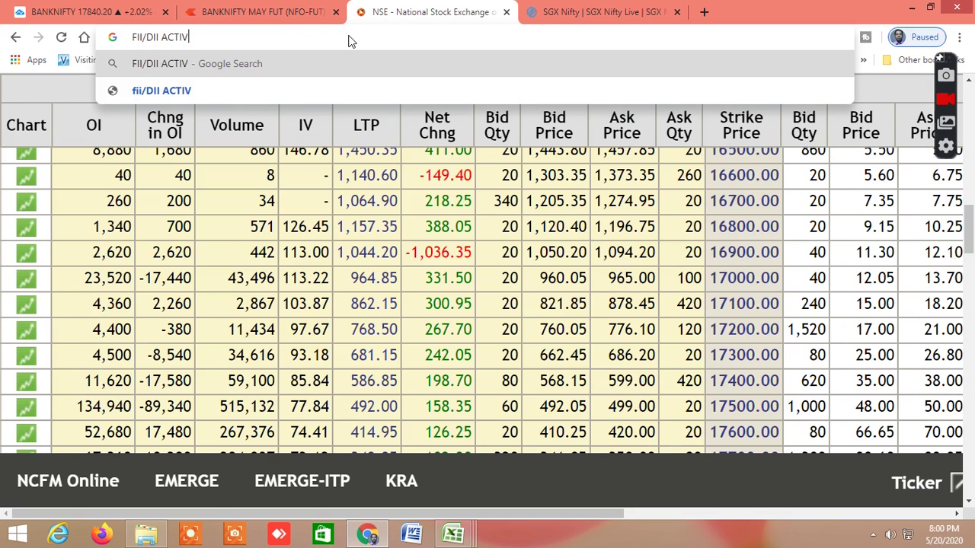
{"action": "type", "text": "ITY"}
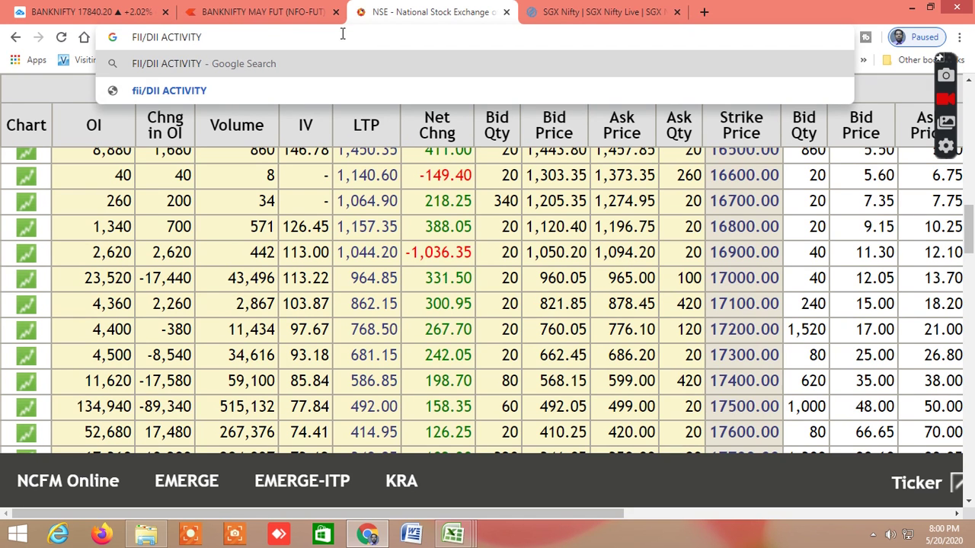
{"action": "left_click", "coordinate": [180, 90]}
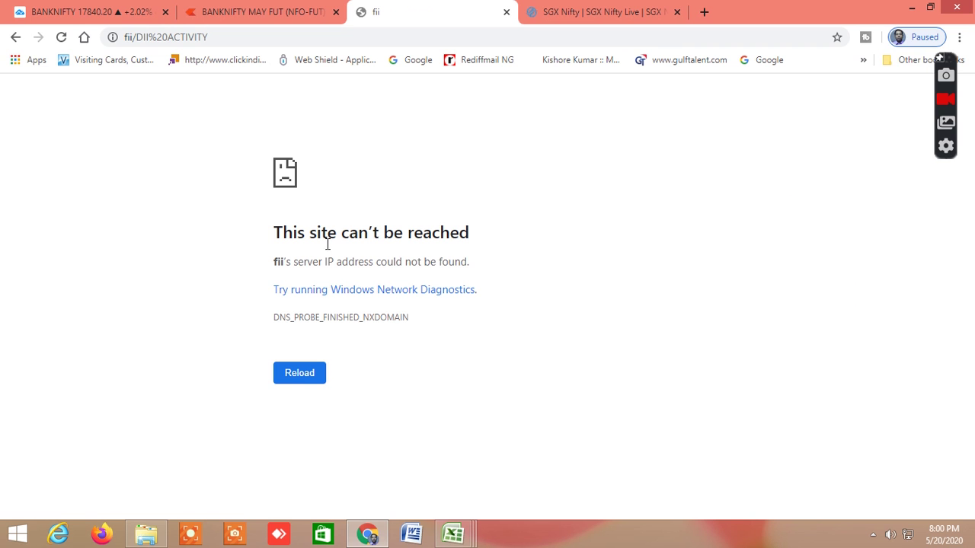
{"action": "left_click", "coordinate": [303, 379]}
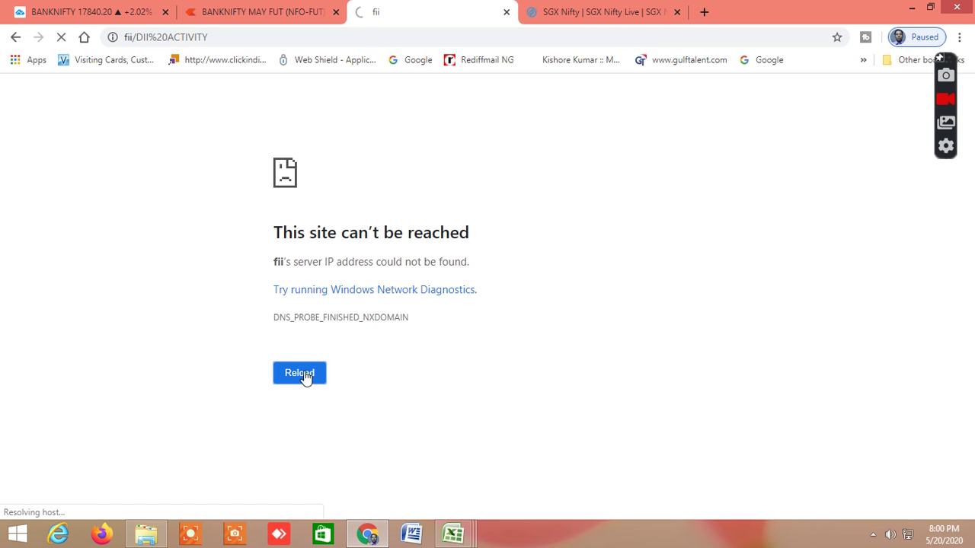
- Search Google for "FII DII ACTIVITY"
{"action": "left_click", "coordinate": [225, 37]}
{"action": "key", "text": "ctrl+a"}
{"action": "type", "text": "FII"}
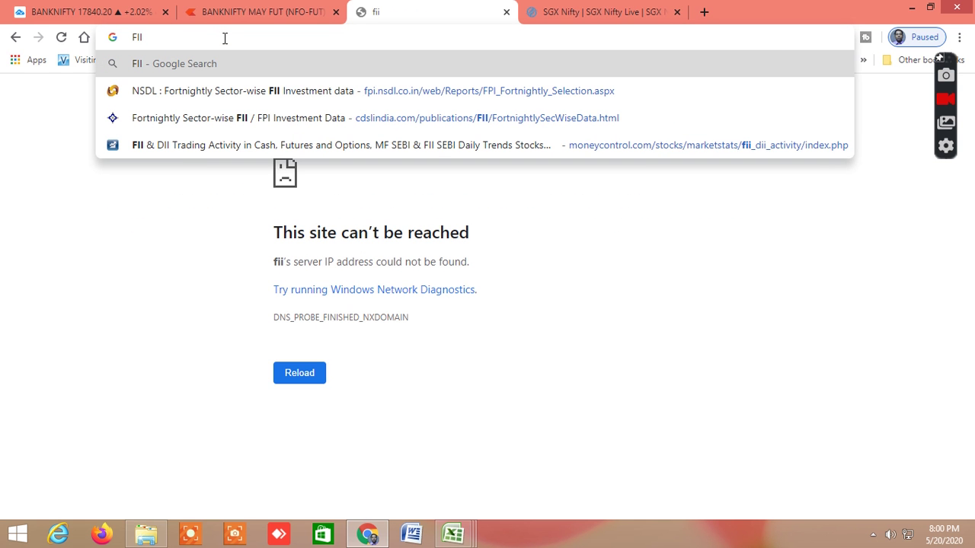
{"action": "type", "text": " DII "}
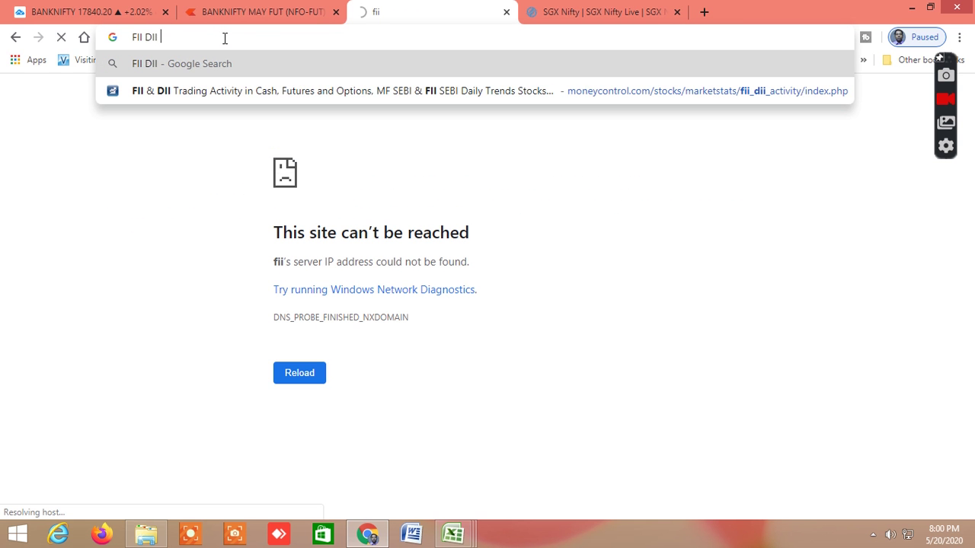
{"action": "type", "text": "ACTIV"}
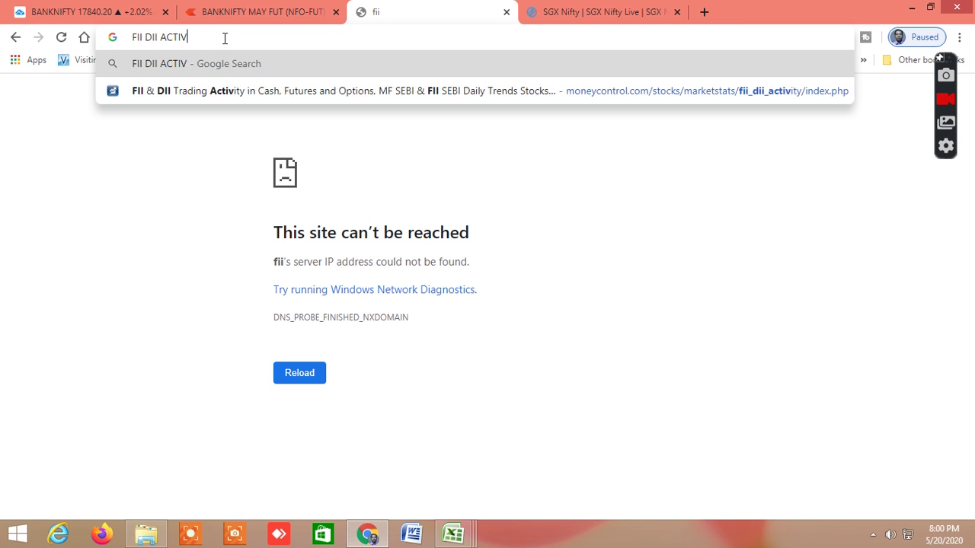
{"action": "type", "text": "ITY"}
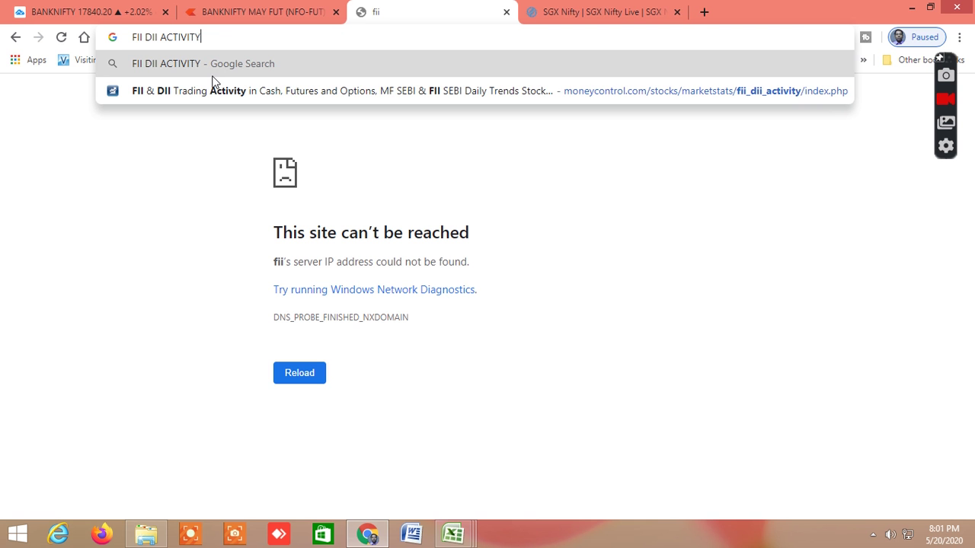
{"action": "left_click", "coordinate": [218, 70]}
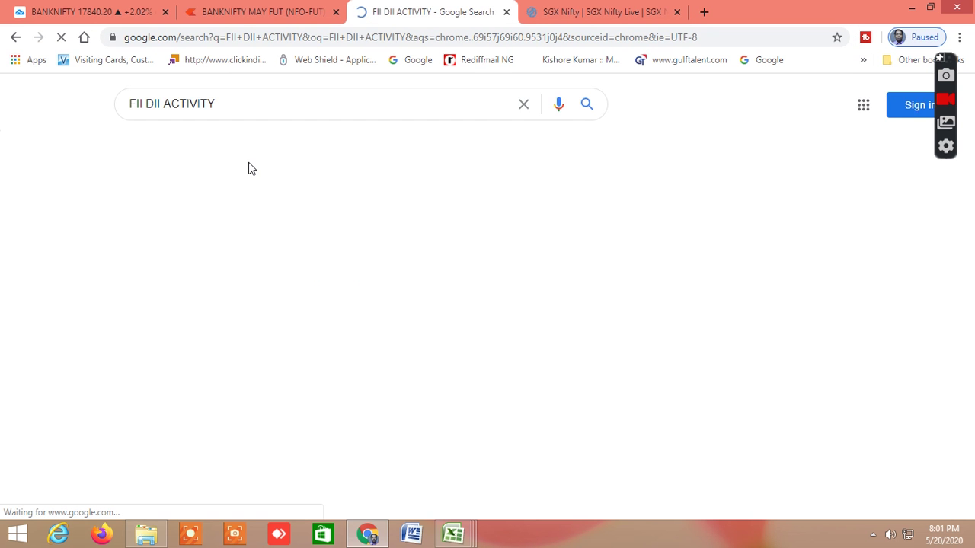
- Open the NSE FII/DII trading activity page, read the FII/FPI and DII buy, sell and net values, and close the page
{"action": "left_click", "coordinate": [247, 233]}
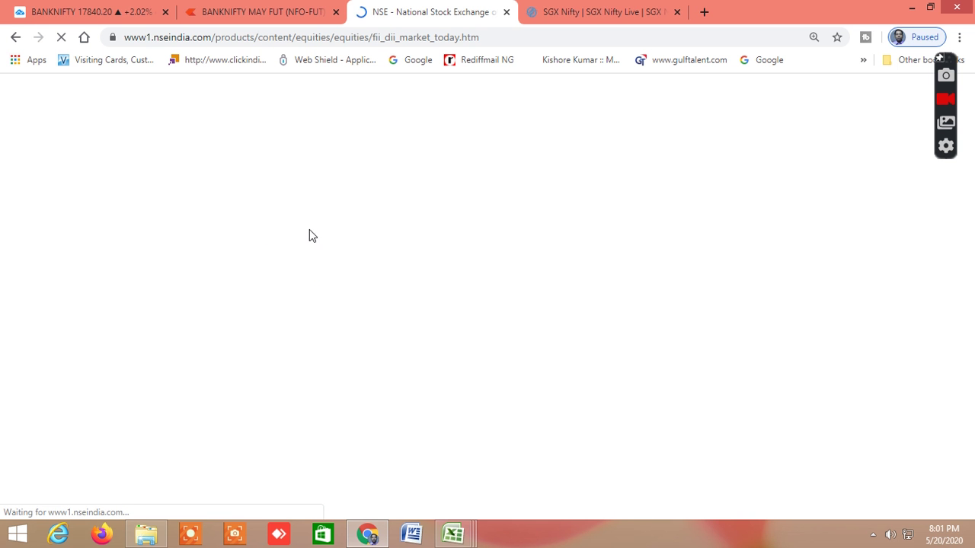
{"action": "scroll", "coordinate": [598, 255], "scroll_direction": "down", "scroll_amount": 5}
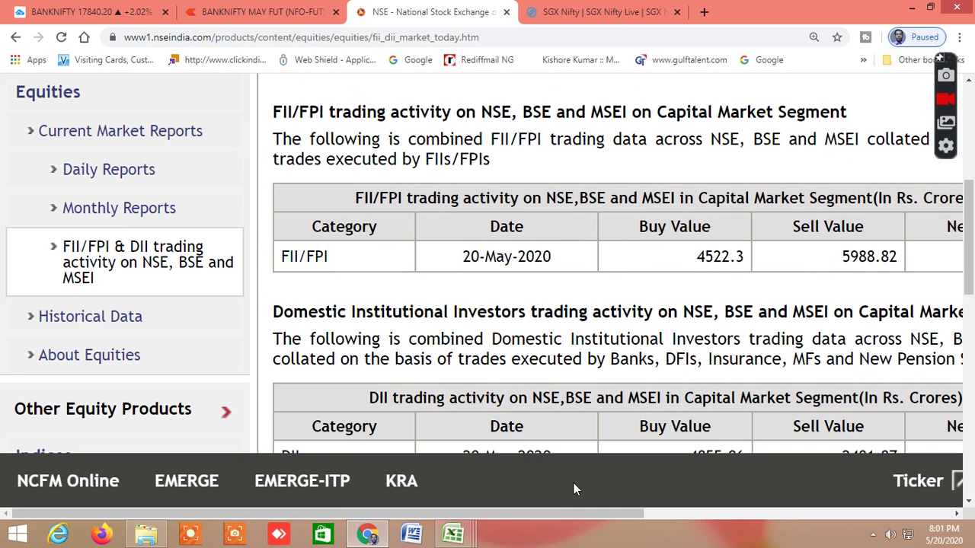
{"action": "left_click_drag", "start_coordinate": [579, 515], "coordinate": [674, 538]}
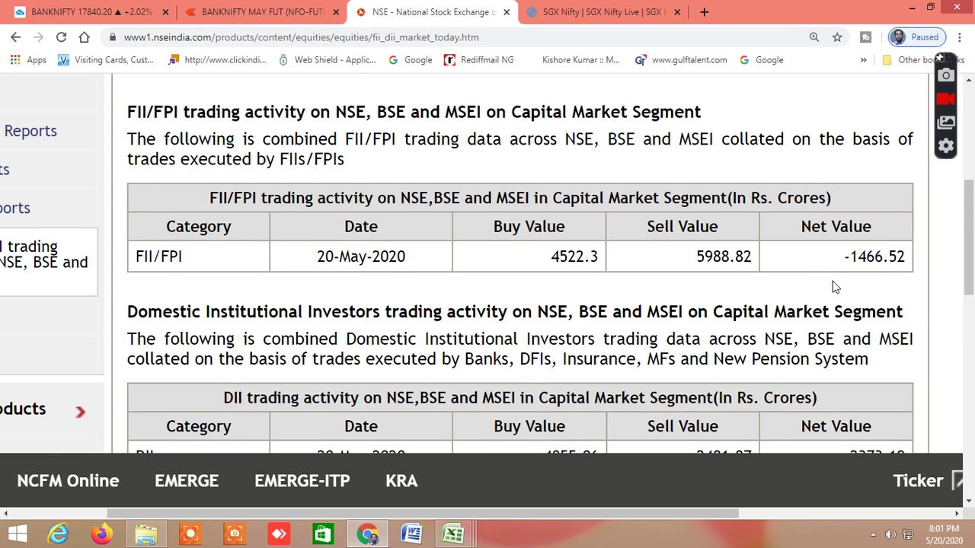
{"action": "scroll", "coordinate": [835, 287], "scroll_direction": "down", "scroll_amount": 2}
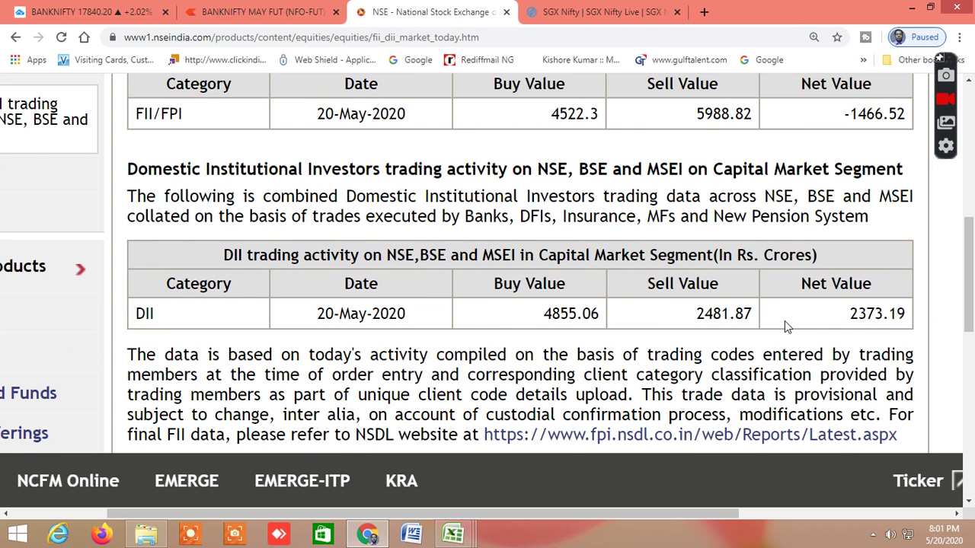
{"action": "scroll", "coordinate": [785, 320], "scroll_direction": "up", "scroll_amount": 1}
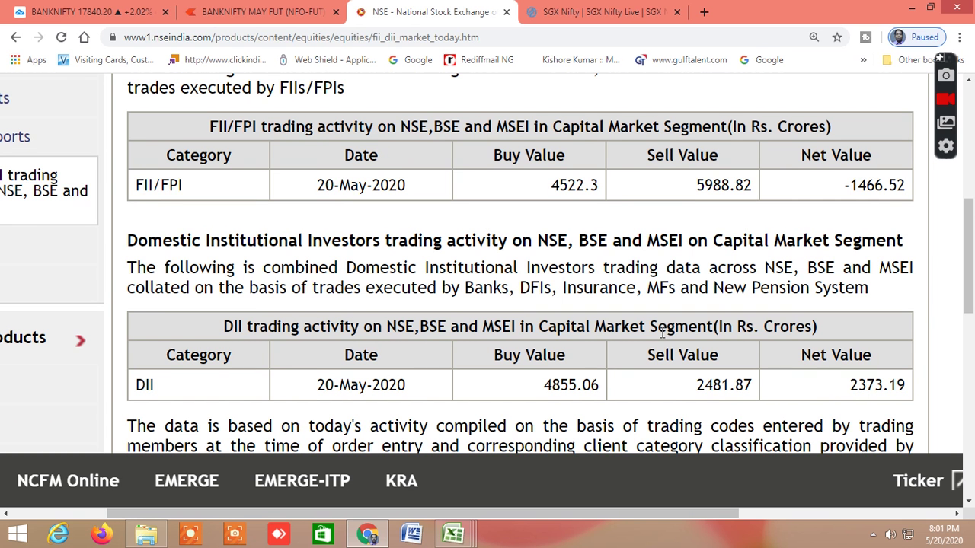
{"action": "scroll", "coordinate": [663, 333], "scroll_direction": "up", "scroll_amount": 6}
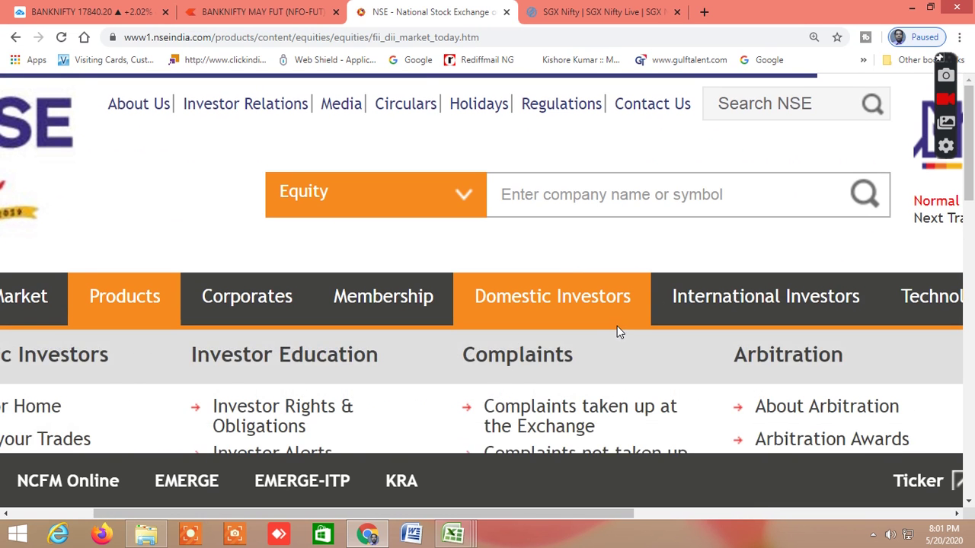
{"action": "left_click", "coordinate": [508, 13]}
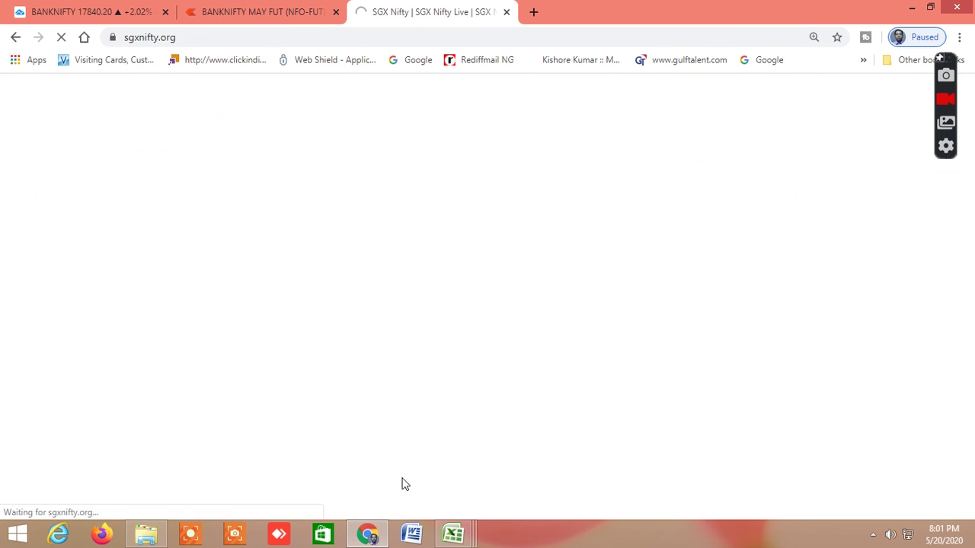
- Switch to the GANN 360 ANALYSIS workbook in Excel and examine the degree levels in column C across the second and third circles
{"action": "mouse_move", "coordinate": [467, 540]}
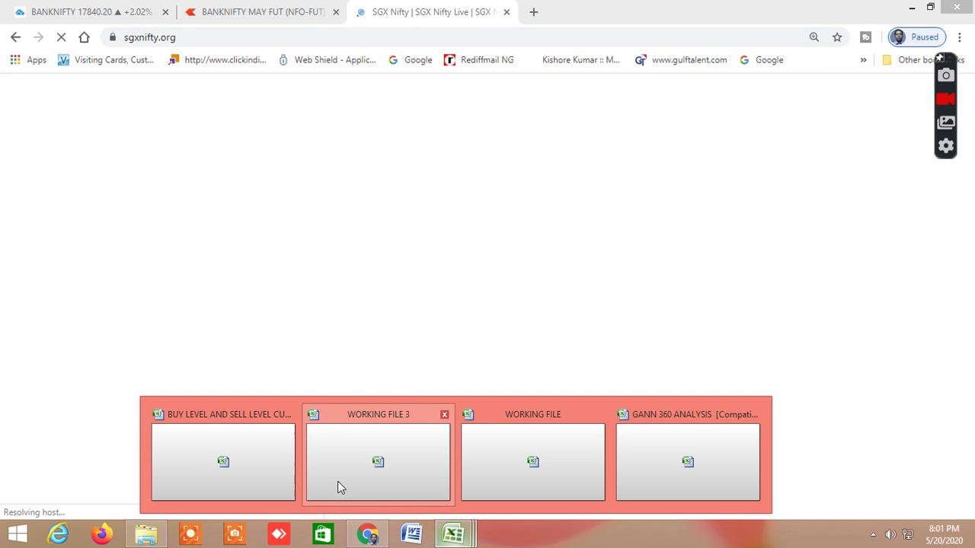
{"action": "left_click", "coordinate": [707, 448]}
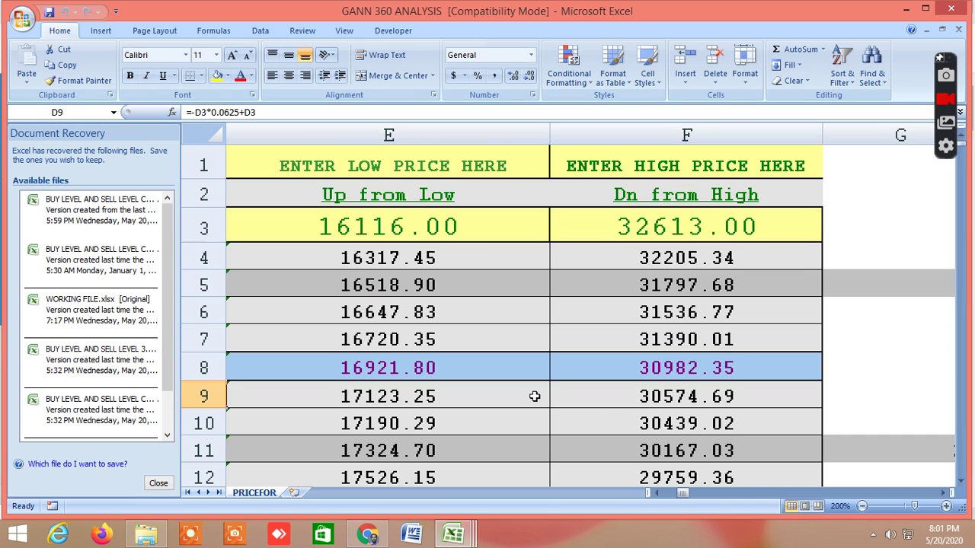
{"action": "left_click_drag", "start_coordinate": [682, 493], "coordinate": [655, 493]}
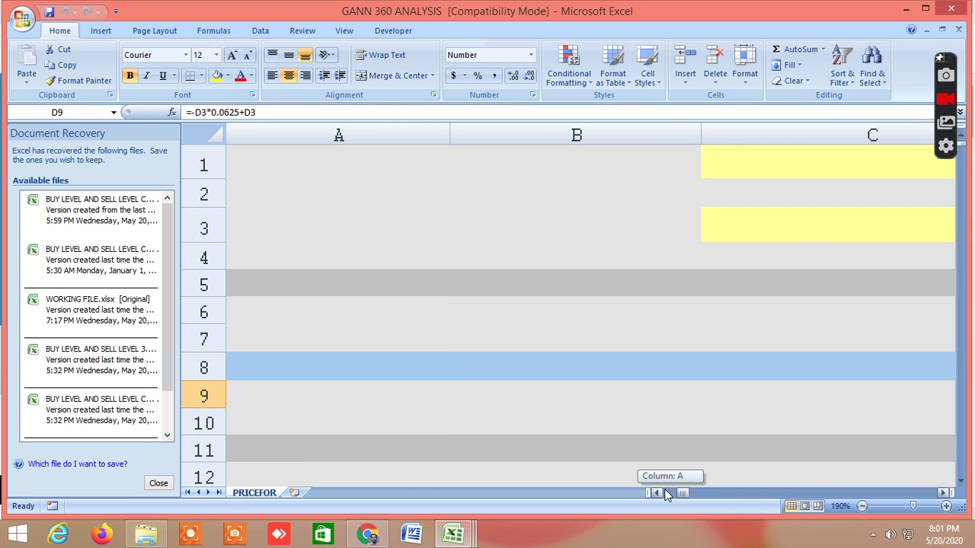
{"action": "scroll", "coordinate": [626, 412], "scroll_direction": "down", "scroll_amount": 4}
{"action": "scroll", "coordinate": [627, 413], "scroll_direction": "down", "scroll_amount": 3}
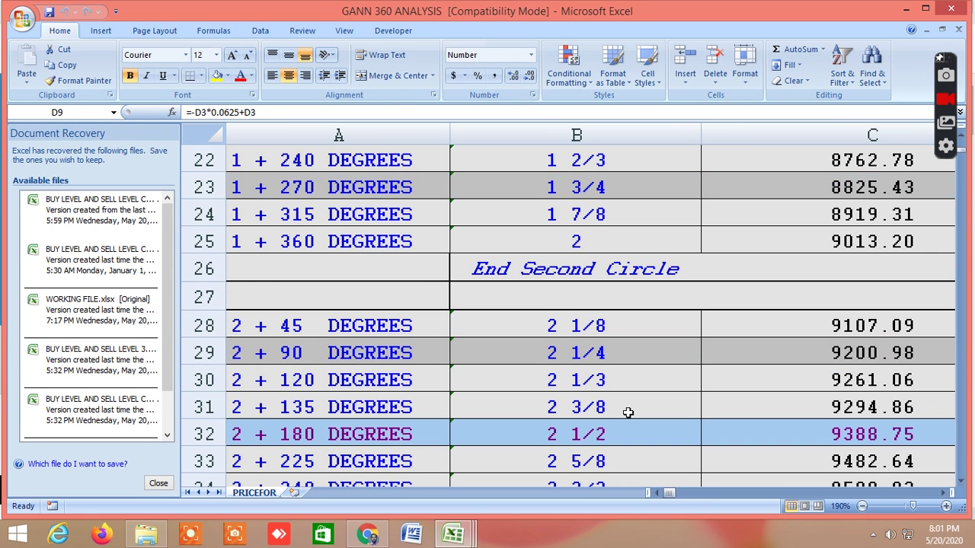
{"action": "left_click_drag", "start_coordinate": [672, 496], "coordinate": [680, 500]}
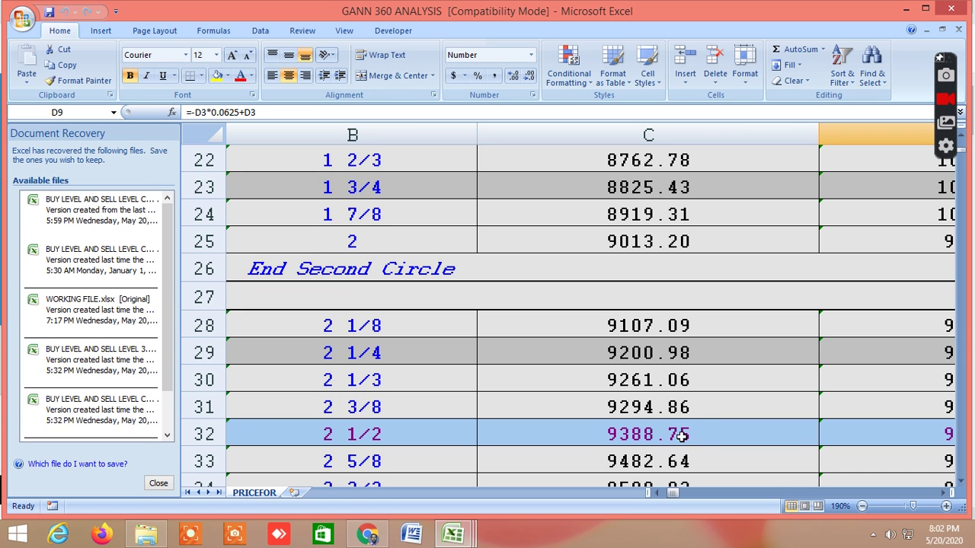
{"action": "scroll", "coordinate": [690, 432], "scroll_direction": "down", "scroll_amount": 2}
{"action": "scroll", "coordinate": [696, 431], "scroll_direction": "up", "scroll_amount": 3}
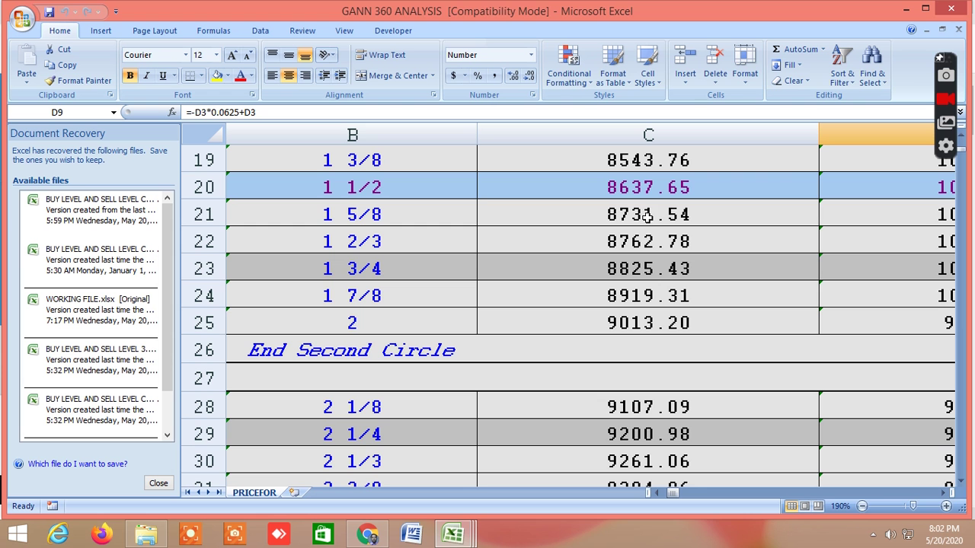
{"action": "scroll", "coordinate": [657, 216], "scroll_direction": "up", "scroll_amount": 5}
{"action": "scroll", "coordinate": [657, 214], "scroll_direction": "down", "scroll_amount": 9}
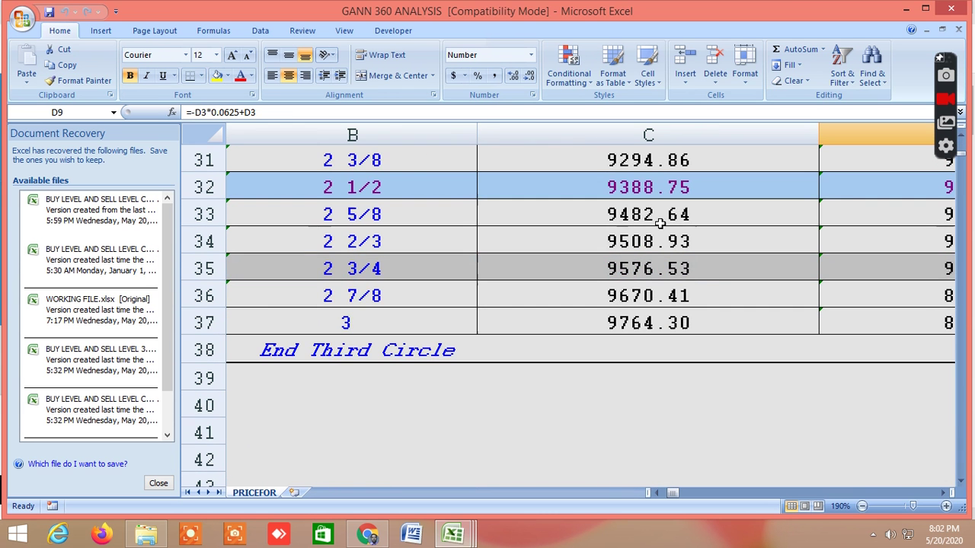
- Examine the "Up from Low" and "Dn from High" price levels in columns E and F of the PRICEFOR sheet
{"action": "left_click_drag", "start_coordinate": [676, 497], "coordinate": [685, 494]}
{"action": "scroll", "coordinate": [416, 370], "scroll_direction": "up", "scroll_amount": 4}
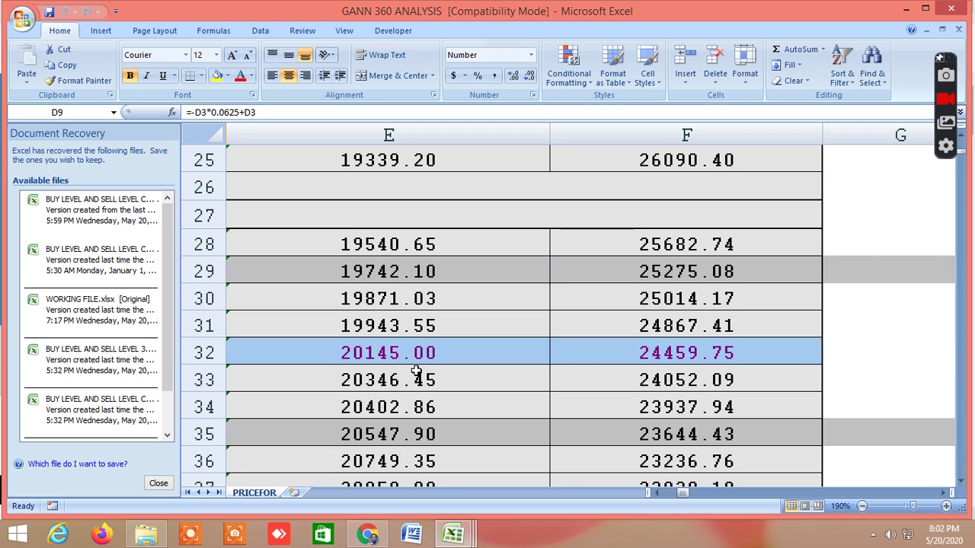
{"action": "scroll", "coordinate": [414, 368], "scroll_direction": "up", "scroll_amount": 2}
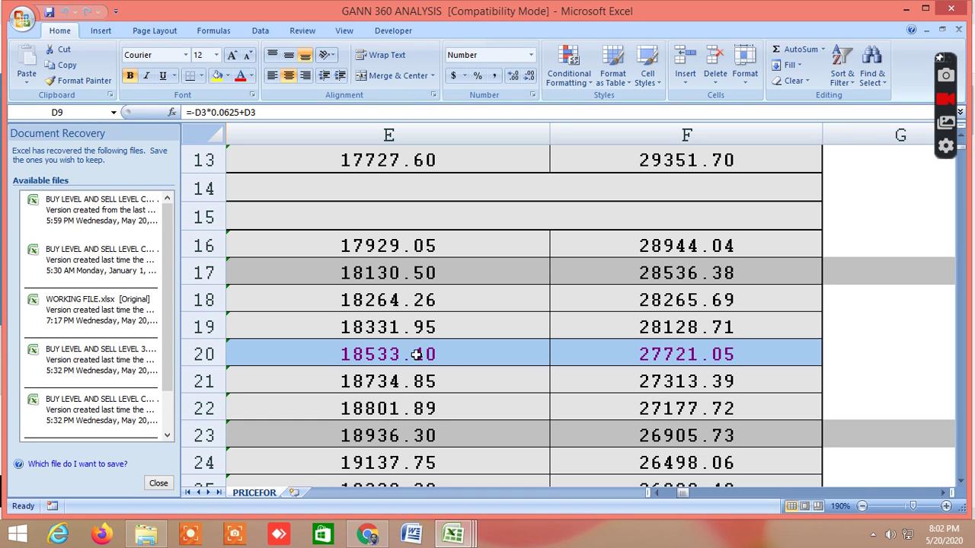
{"action": "scroll", "coordinate": [413, 364], "scroll_direction": "down", "scroll_amount": 5}
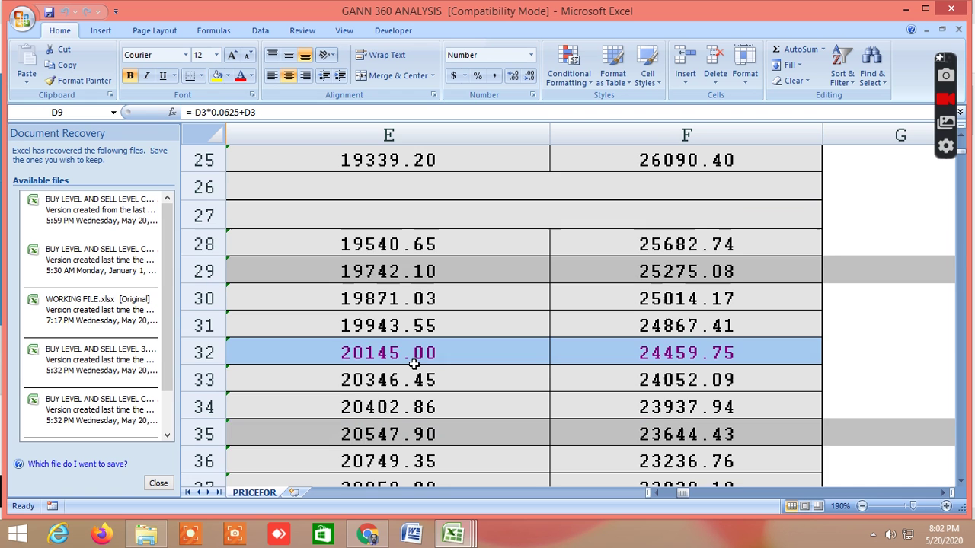
{"action": "scroll", "coordinate": [413, 366], "scroll_direction": "up", "scroll_amount": 6}
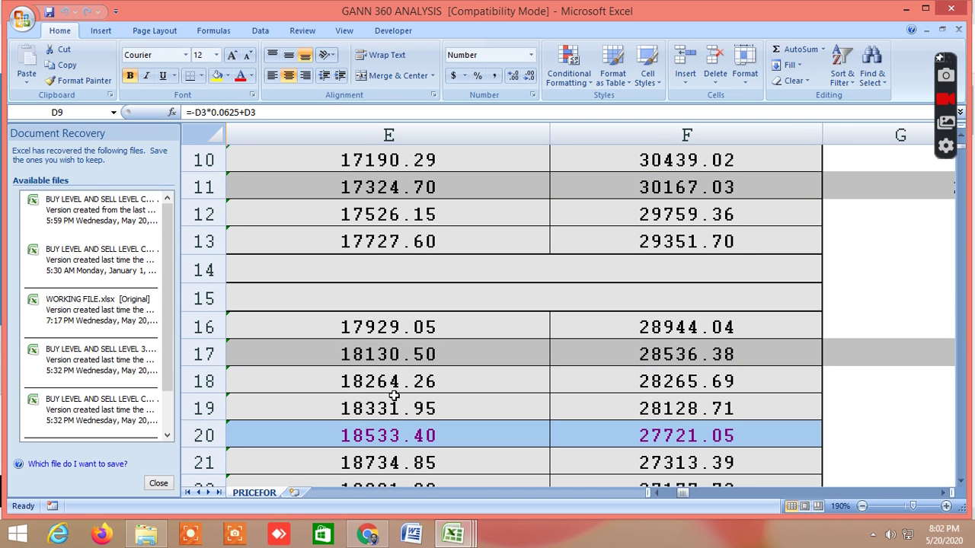
{"action": "scroll", "coordinate": [378, 241], "scroll_direction": "up", "scroll_amount": 2}
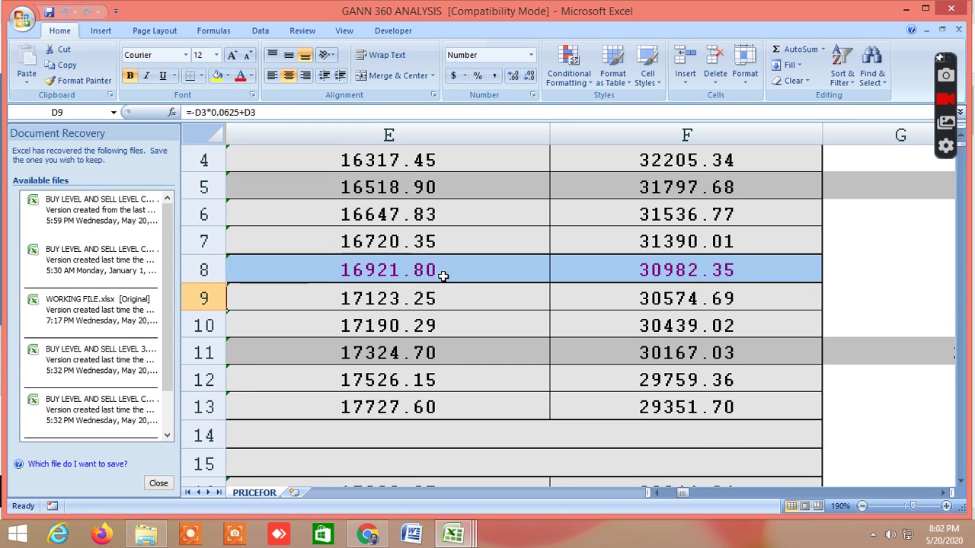
{"action": "scroll", "coordinate": [438, 277], "scroll_direction": "up", "scroll_amount": 1}
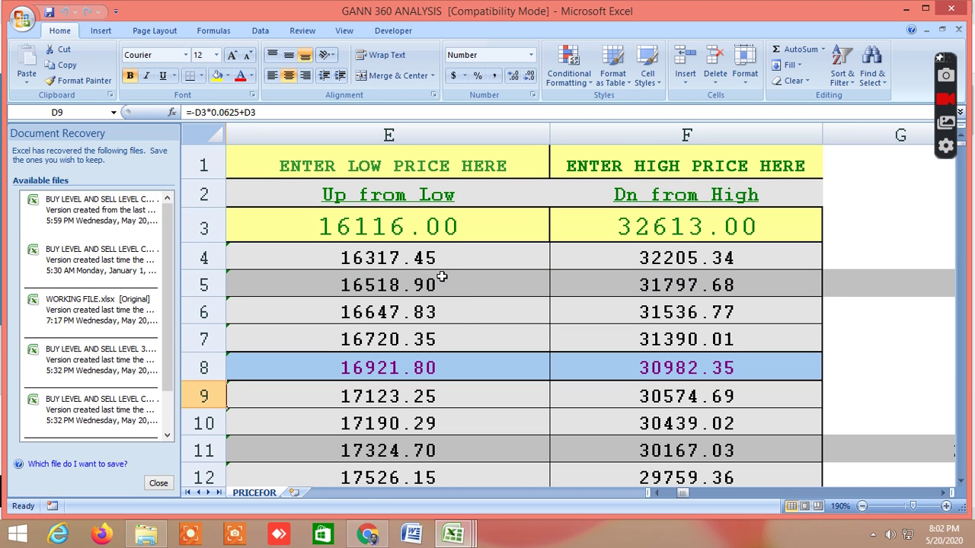
{"action": "scroll", "coordinate": [457, 313], "scroll_direction": "down", "scroll_amount": 4}
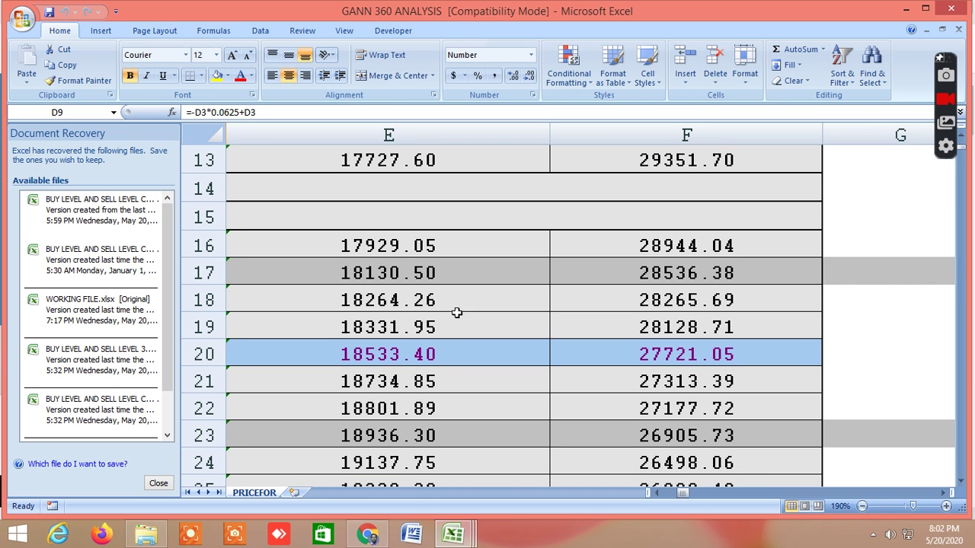
- Switch to the BUY LEVEL AND SELL LEVEL CUM SCREENER workbook and review the first-cycle 360 degree price levels for BANKNIFTY and NIFTY
{"action": "mouse_move", "coordinate": [454, 543]}
{"action": "left_click", "coordinate": [230, 479]}
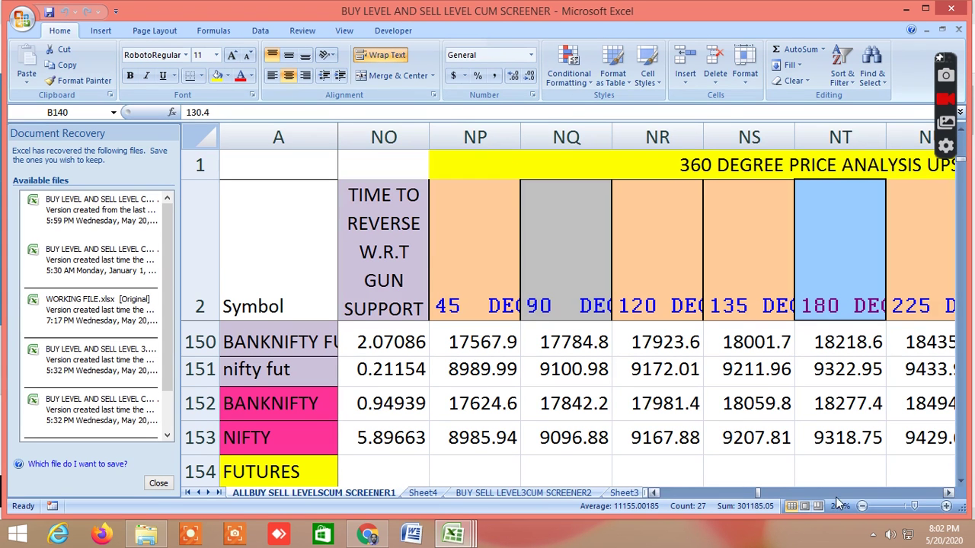
{"action": "left_click", "coordinate": [946, 494]}
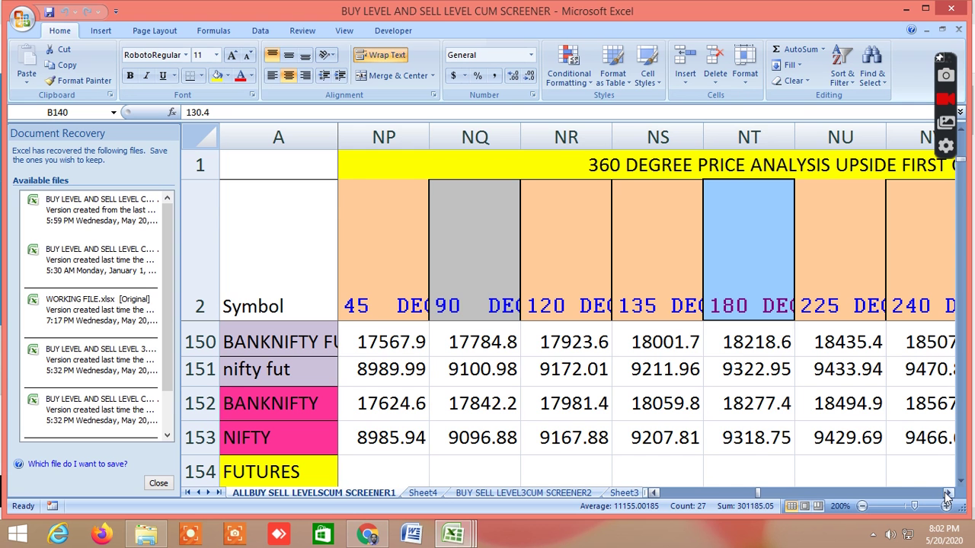
{"action": "left_click", "coordinate": [946, 494]}
{"action": "left_click", "coordinate": [947, 494]}
{"action": "left_click", "coordinate": [947, 495]}
{"action": "left_click", "coordinate": [946, 494]}
{"action": "left_click", "coordinate": [947, 494]}
{"action": "left_click", "coordinate": [947, 494]}
{"action": "left_click", "coordinate": [946, 494]}
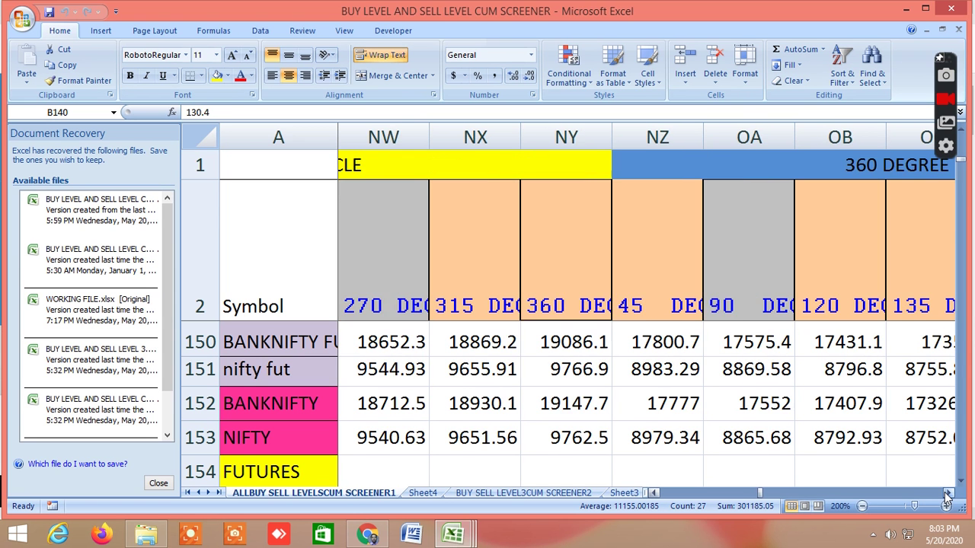
{"action": "left_click", "coordinate": [947, 494]}
{"action": "left_click", "coordinate": [946, 494]}
{"action": "left_click", "coordinate": [946, 494]}
{"action": "left_click", "coordinate": [946, 495]}
{"action": "left_click", "coordinate": [947, 495]}
{"action": "left_click", "coordinate": [946, 494]}
{"action": "left_click", "coordinate": [947, 494]}
{"action": "left_click", "coordinate": [947, 494]}
{"action": "left_click", "coordinate": [947, 494]}
{"action": "left_click", "coordinate": [946, 494]}
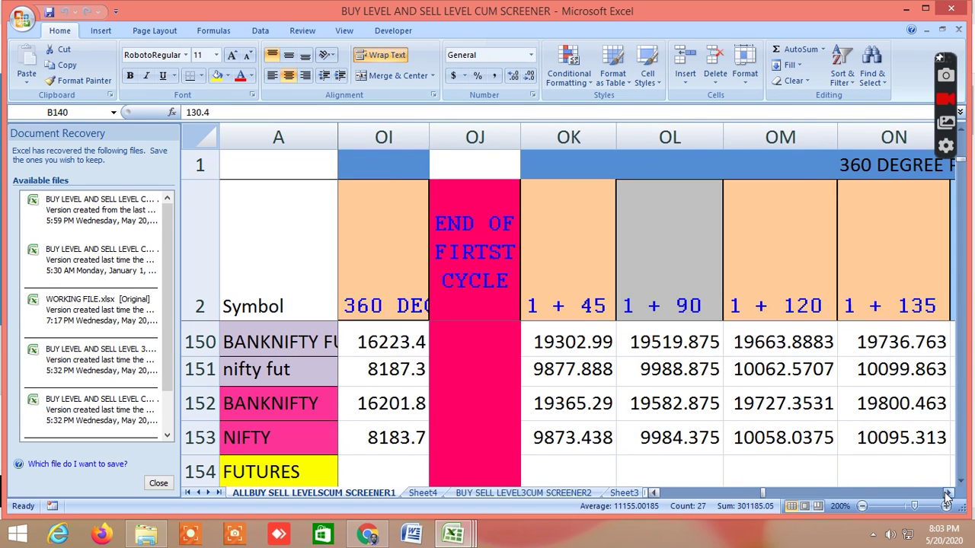
- Review the second-cycle 360 degree price analysis columns for the BANKNIFTY and NIFTY rows
{"action": "left_click", "coordinate": [946, 494]}
{"action": "left_click", "coordinate": [947, 494]}
{"action": "left_click", "coordinate": [946, 495]}
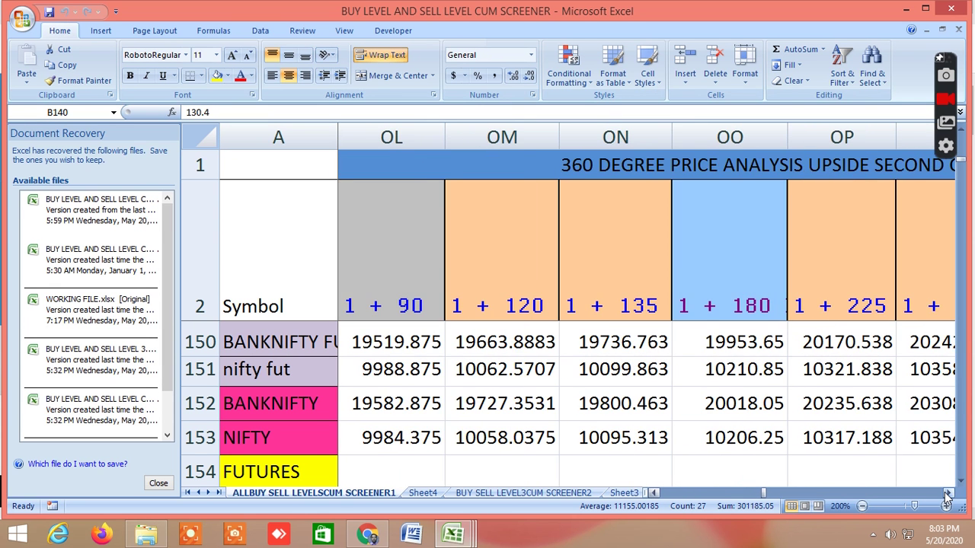
{"action": "left_click", "coordinate": [946, 494]}
{"action": "left_click", "coordinate": [947, 495]}
{"action": "left_click", "coordinate": [947, 494]}
{"action": "left_click", "coordinate": [947, 494]}
{"action": "left_click", "coordinate": [947, 494]}
{"action": "left_click", "coordinate": [947, 494]}
{"action": "left_click", "coordinate": [946, 494]}
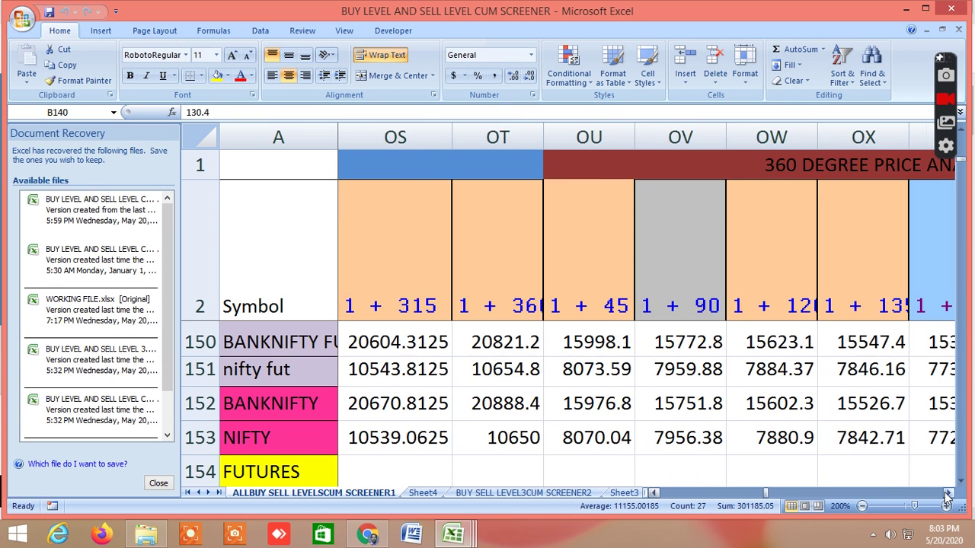
{"action": "left_click", "coordinate": [947, 494]}
{"action": "left_click", "coordinate": [947, 494]}
{"action": "left_click", "coordinate": [947, 495]}
{"action": "left_click", "coordinate": [947, 494]}
{"action": "left_click", "coordinate": [947, 494]}
{"action": "left_click", "coordinate": [947, 495]}
{"action": "left_click", "coordinate": [946, 494]}
{"action": "left_click", "coordinate": [947, 494]}
{"action": "left_click", "coordinate": [947, 494]}
{"action": "left_click", "coordinate": [946, 494]}
{"action": "left_click", "coordinate": [947, 494]}
{"action": "left_click", "coordinate": [946, 494]}
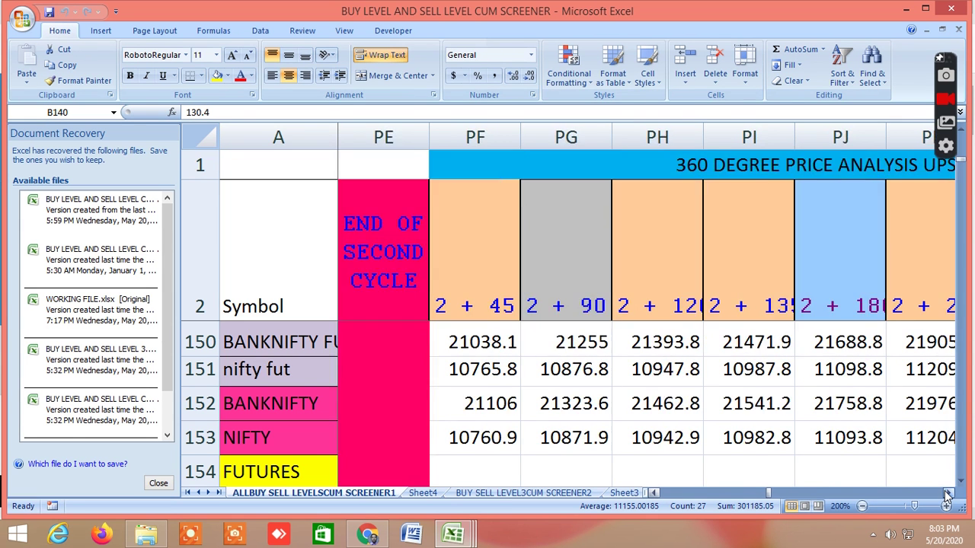
- Review the third-cycle 360 degree levels and the difference analysis columns for the BANKNIFTY and NIFTY rows
{"action": "left_click", "coordinate": [946, 494]}
{"action": "left_click", "coordinate": [947, 494]}
{"action": "left_click", "coordinate": [946, 494]}
{"action": "left_click", "coordinate": [947, 494]}
{"action": "left_click", "coordinate": [947, 494]}
{"action": "left_click", "coordinate": [947, 494]}
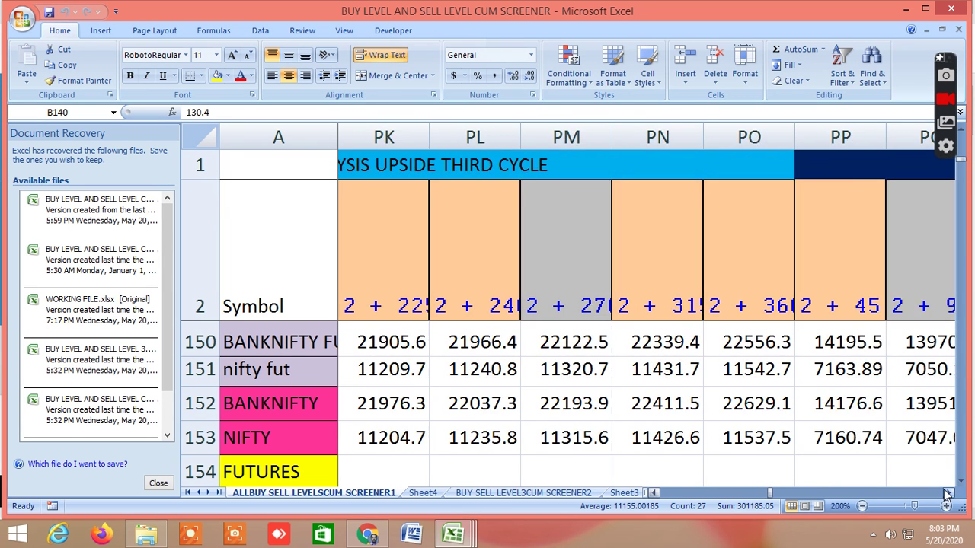
{"action": "left_click", "coordinate": [946, 494]}
{"action": "left_click", "coordinate": [947, 494]}
{"action": "left_click", "coordinate": [947, 494]}
{"action": "left_click", "coordinate": [947, 494]}
{"action": "left_click", "coordinate": [947, 494]}
{"action": "left_click", "coordinate": [946, 494]}
{"action": "left_click", "coordinate": [947, 494]}
{"action": "left_click", "coordinate": [947, 494]}
{"action": "left_click", "coordinate": [946, 495]}
{"action": "left_click", "coordinate": [947, 495]}
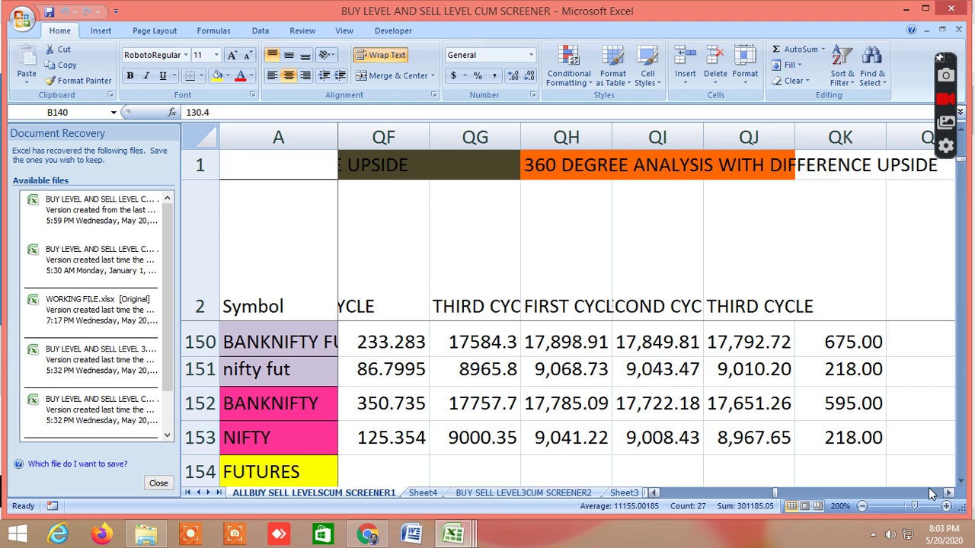
- Open the INSIDE THE BAR WITH NR7 sheet and view the current-day prices in the BANKNIFTY and NIFTY rows
{"action": "mouse_move", "coordinate": [454, 537]}
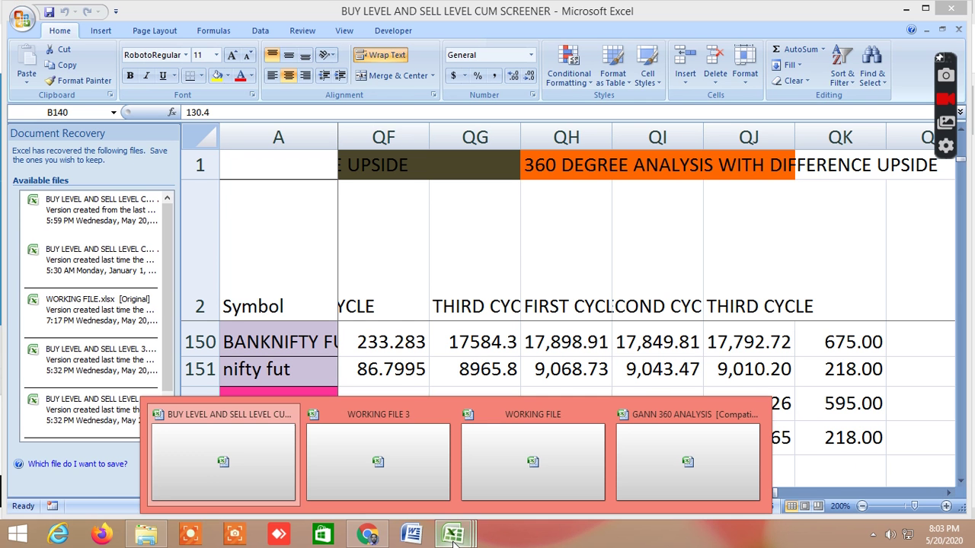
{"action": "left_click", "coordinate": [222, 472]}
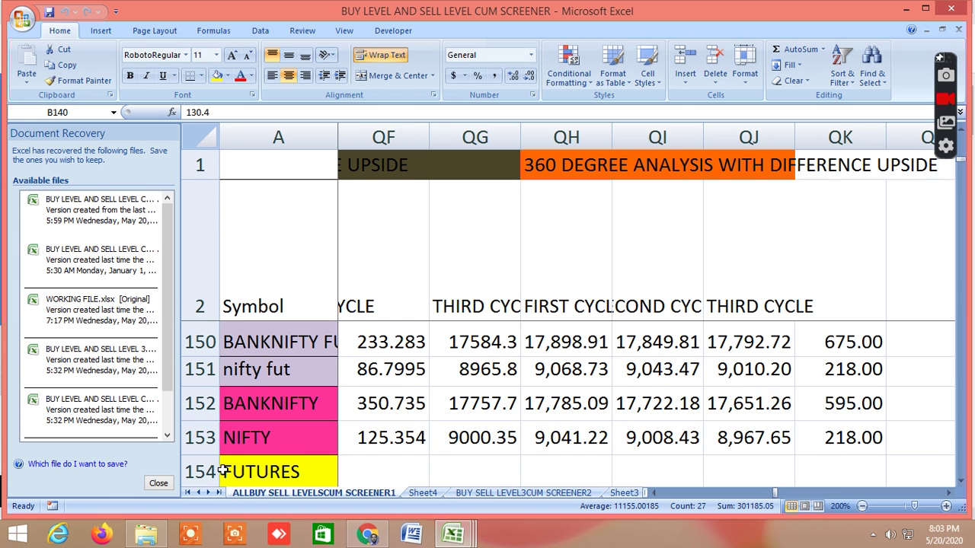
{"action": "left_click", "coordinate": [625, 493]}
{"action": "key", "text": "ctrl+Page_Down"}
{"action": "key", "text": "ctrl+Page_Down"}
{"action": "key", "text": "ctrl+Page_Down"}
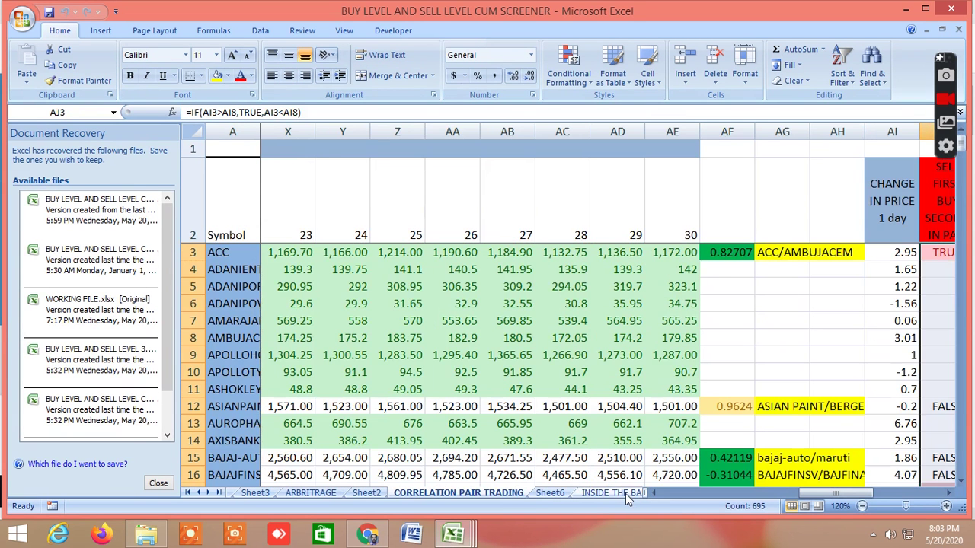
{"action": "left_click", "coordinate": [626, 493]}
{"action": "left_click_drag", "start_coordinate": [642, 493], "coordinate": [667, 495]}
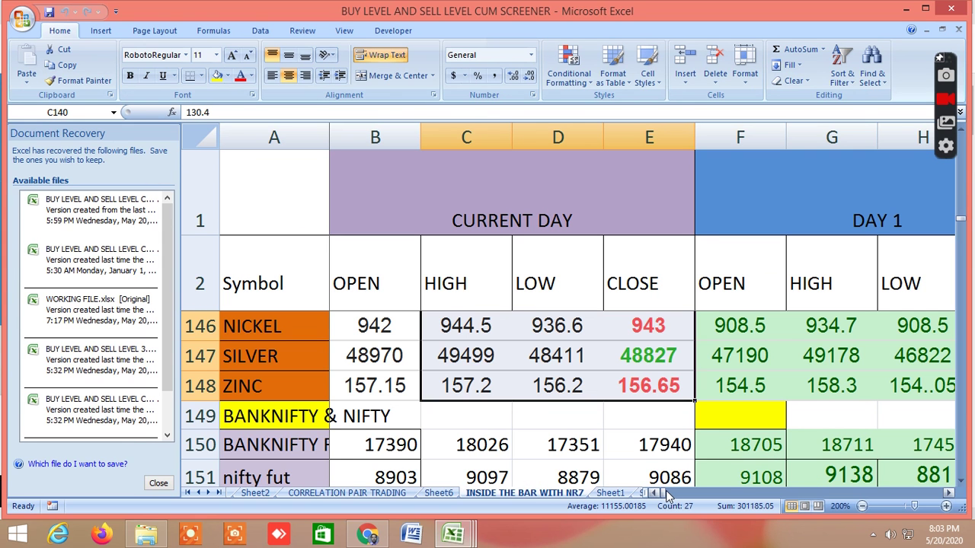
{"action": "scroll", "coordinate": [663, 472], "scroll_direction": "down", "scroll_amount": 2}
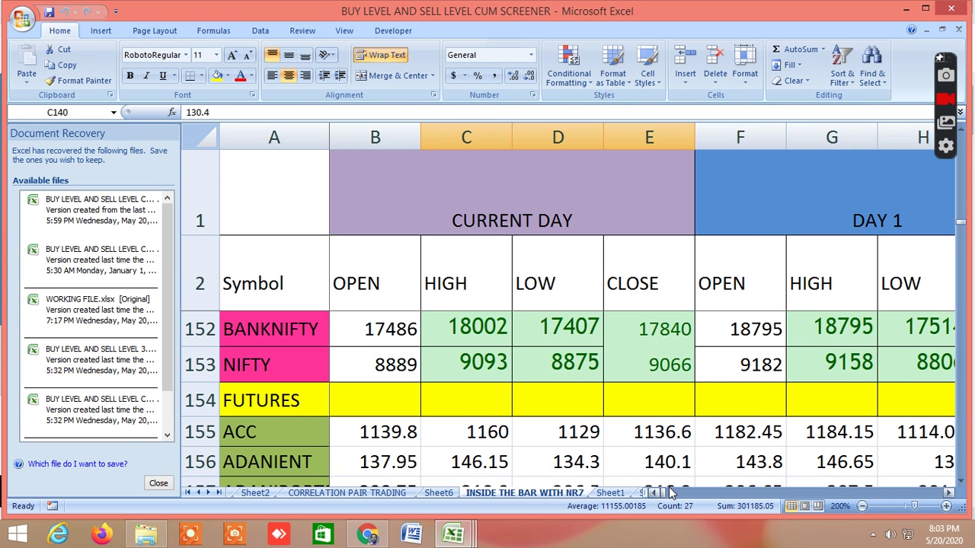
- Review the Fibonacci buy entry and resistance levels R1 to R9 for the BANKNIFTY and NIFTY rows
{"action": "scroll", "coordinate": [666, 479], "scroll_direction": "up", "scroll_amount": 1}
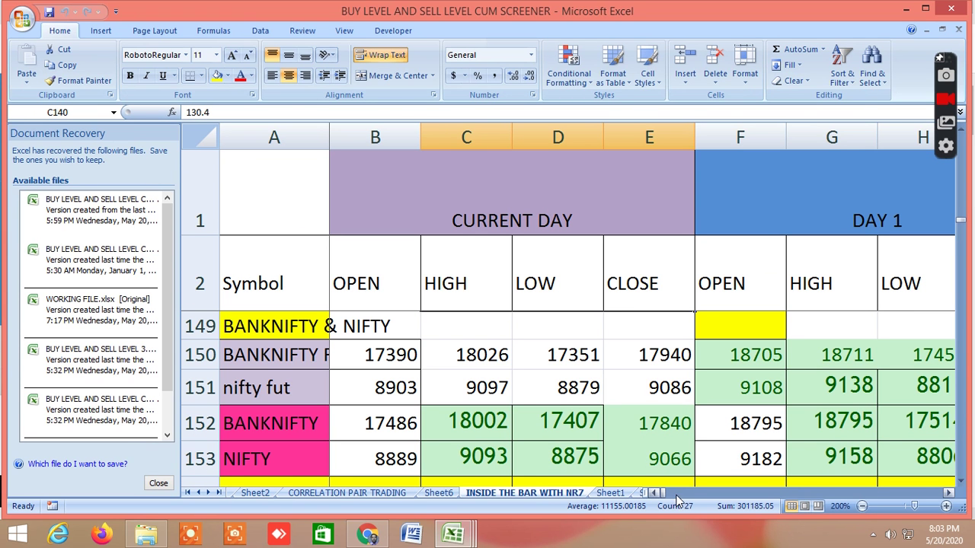
{"action": "left_click_drag", "start_coordinate": [667, 496], "coordinate": [834, 510]}
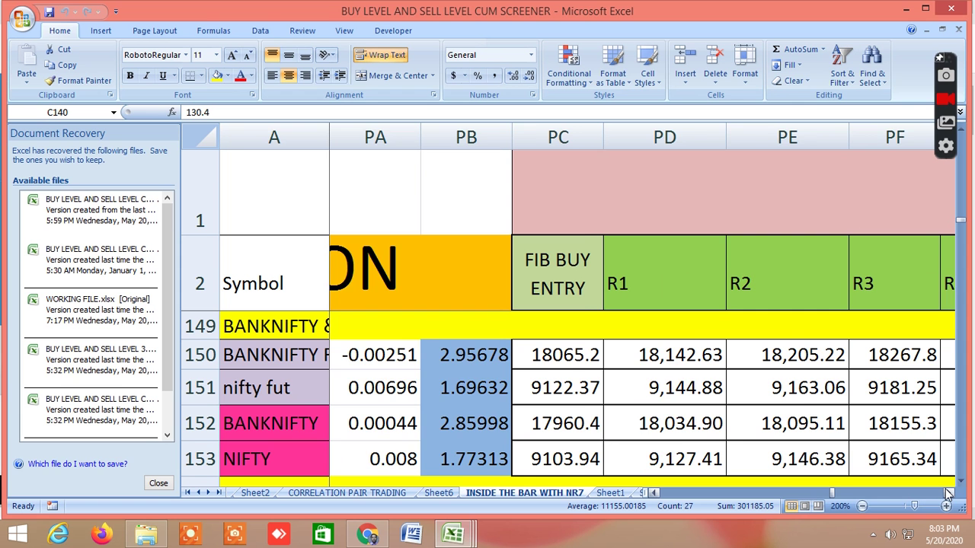
{"action": "left_click", "coordinate": [947, 494]}
{"action": "left_click", "coordinate": [947, 493]}
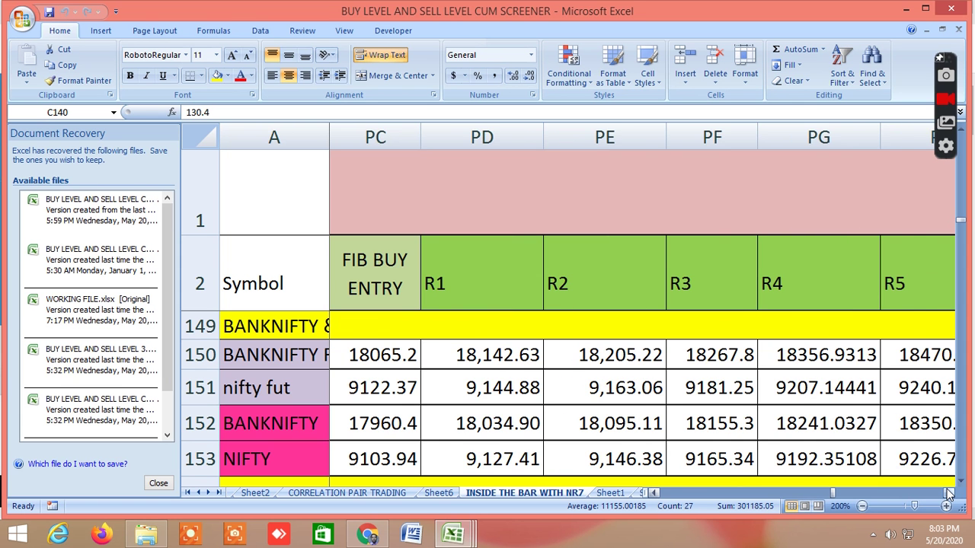
{"action": "left_click", "coordinate": [947, 494]}
{"action": "left_click", "coordinate": [947, 494]}
{"action": "left_click", "coordinate": [947, 493]}
{"action": "left_click", "coordinate": [947, 494]}
{"action": "left_click", "coordinate": [947, 493]}
{"action": "left_click", "coordinate": [948, 493]}
{"action": "left_click", "coordinate": [948, 493]}
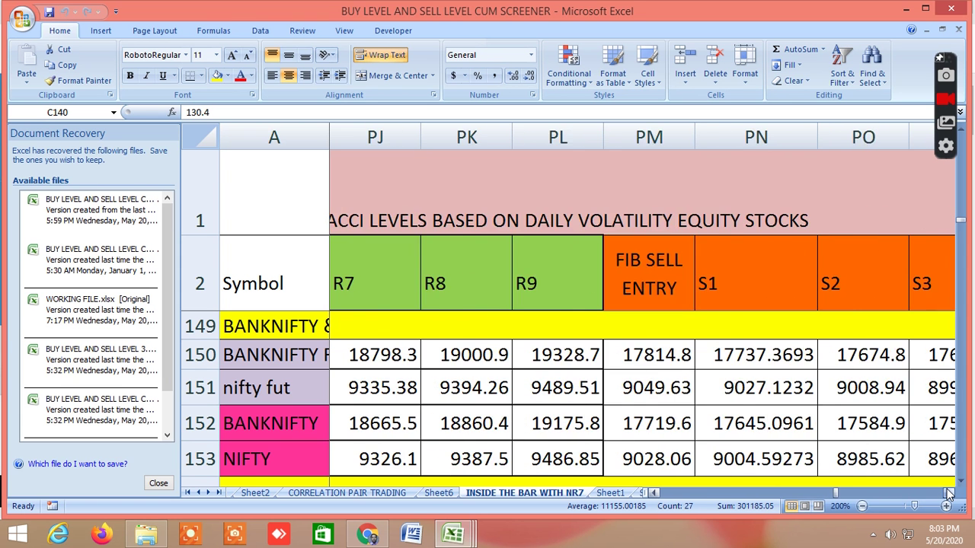
- Review the Fibonacci sell levels and the degree-based level columns for the BANKNIFTY and NIFTY rows
{"action": "left_click", "coordinate": [948, 493]}
{"action": "left_click", "coordinate": [947, 494]}
{"action": "left_click", "coordinate": [947, 493]}
{"action": "left_click", "coordinate": [947, 493]}
{"action": "left_click_drag", "start_coordinate": [948, 493], "coordinate": [944, 494]}
{"action": "left_click", "coordinate": [947, 483]}
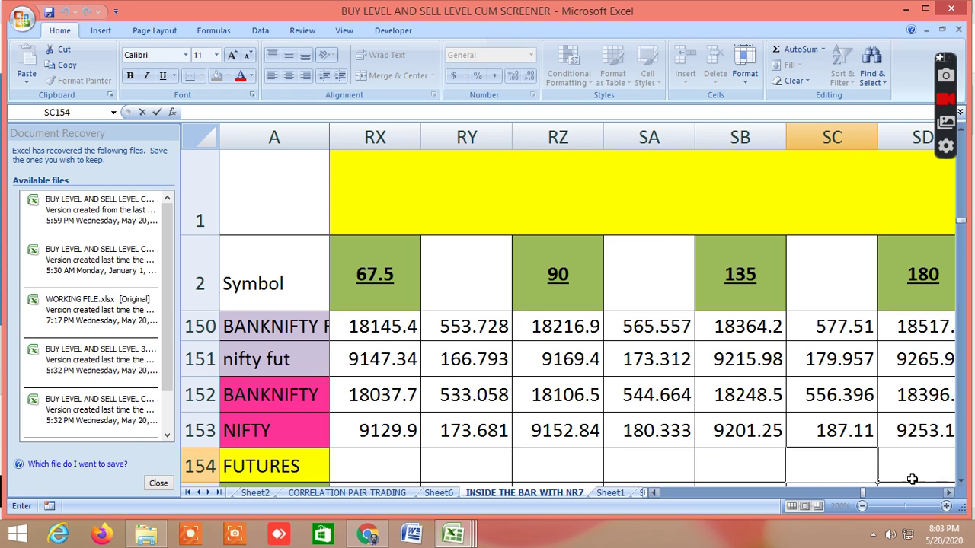
{"action": "left_click_drag", "start_coordinate": [949, 495], "coordinate": [949, 496]}
- Switch to the WORKING FILE 3 workbook and review the buy entry and target columns through to INDIA VIX on the FNO STOCK sheet
{"action": "mouse_move", "coordinate": [453, 534]}
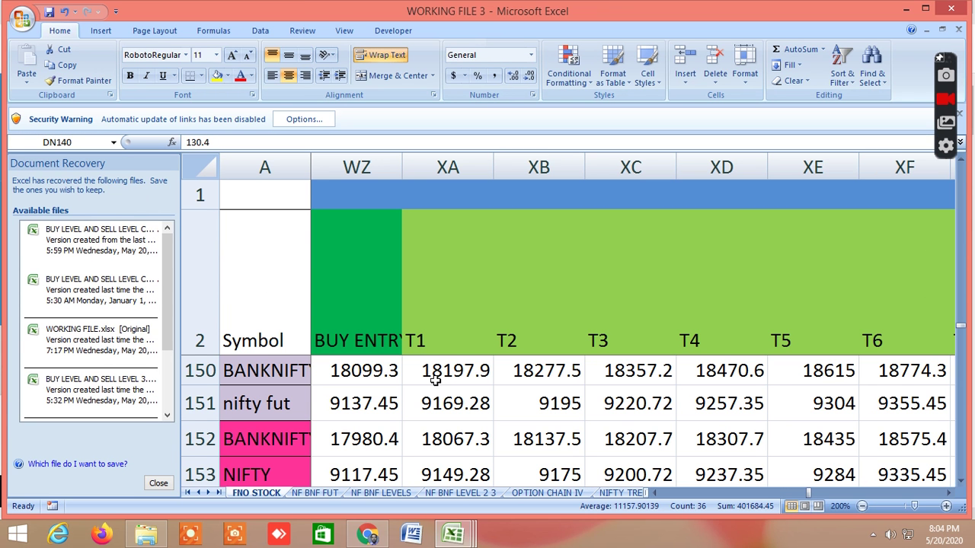
{"action": "left_click_drag", "start_coordinate": [950, 495], "coordinate": [949, 496]}
{"action": "left_click", "coordinate": [949, 494]}
{"action": "left_click", "coordinate": [949, 493]}
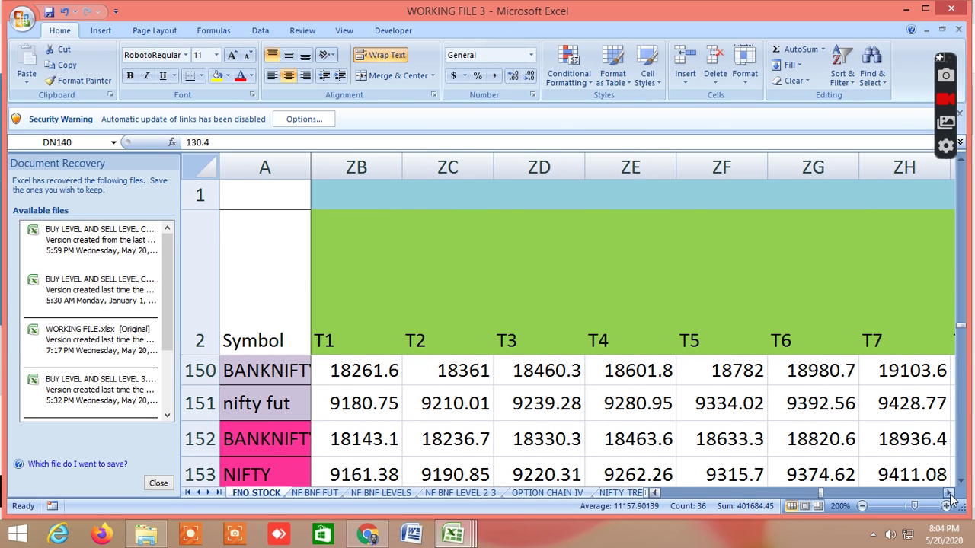
{"action": "left_click_drag", "start_coordinate": [949, 493], "coordinate": [949, 493]}
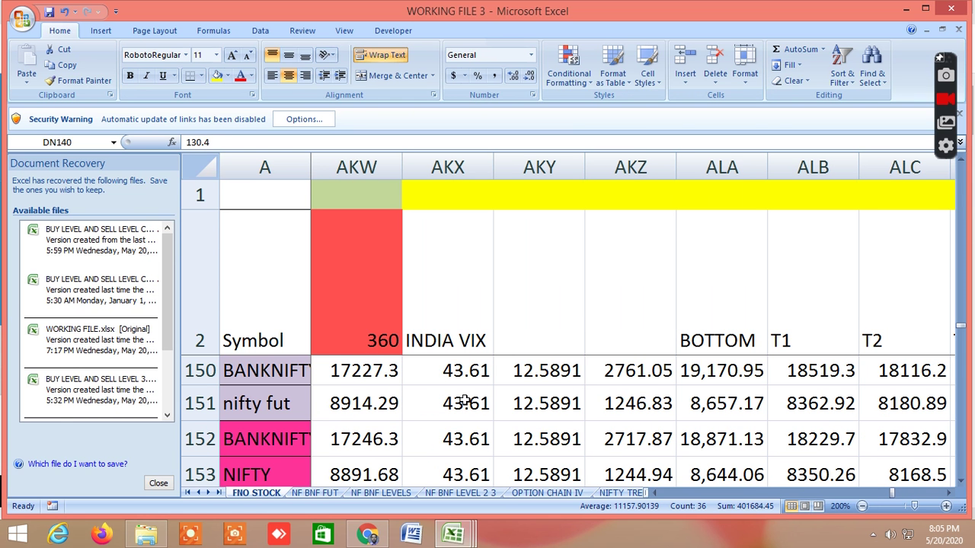
- Set the INDIA VIX value in the ACC row, cell AKX3, to 35.85
{"action": "scroll", "coordinate": [465, 402], "scroll_direction": "up", "scroll_amount": 20}
{"action": "scroll", "coordinate": [460, 402], "scroll_direction": "up", "scroll_amount": 20}
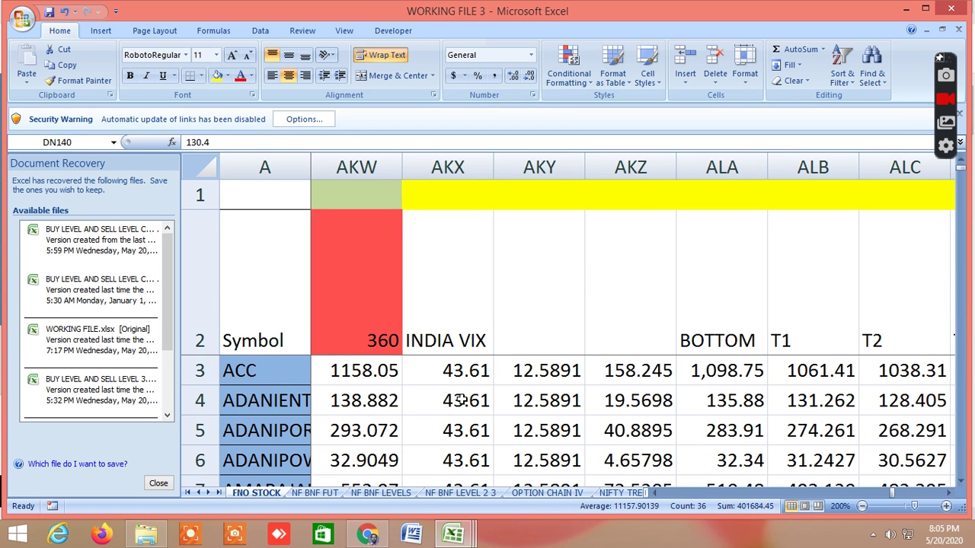
{"action": "left_click", "coordinate": [458, 369]}
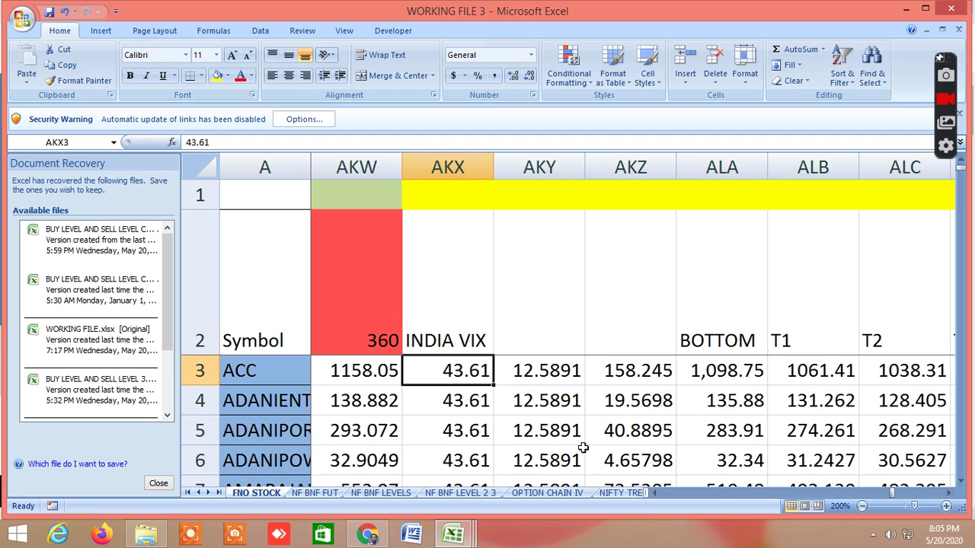
{"action": "type", "text": "3"}
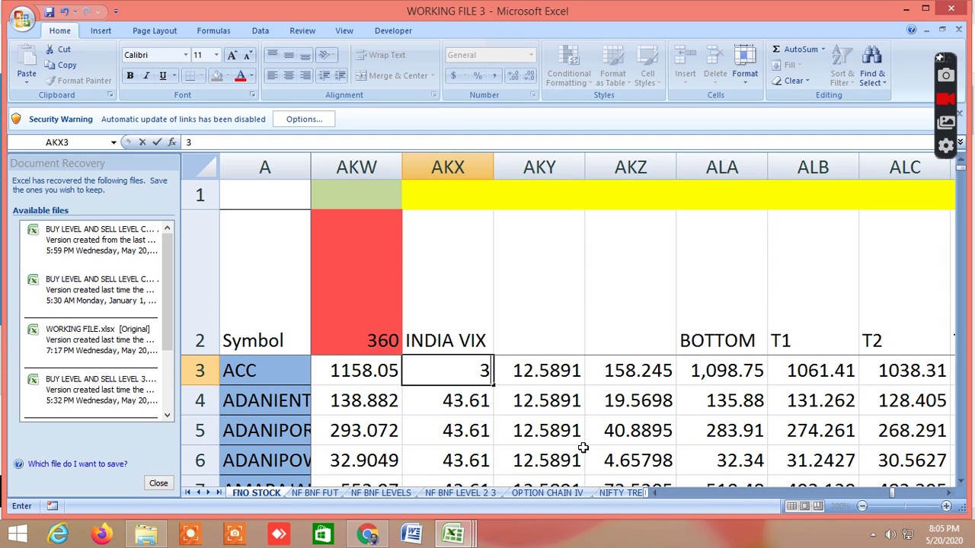
{"action": "type", "text": "5.85"}
{"action": "key", "text": "ctrl+Return"}
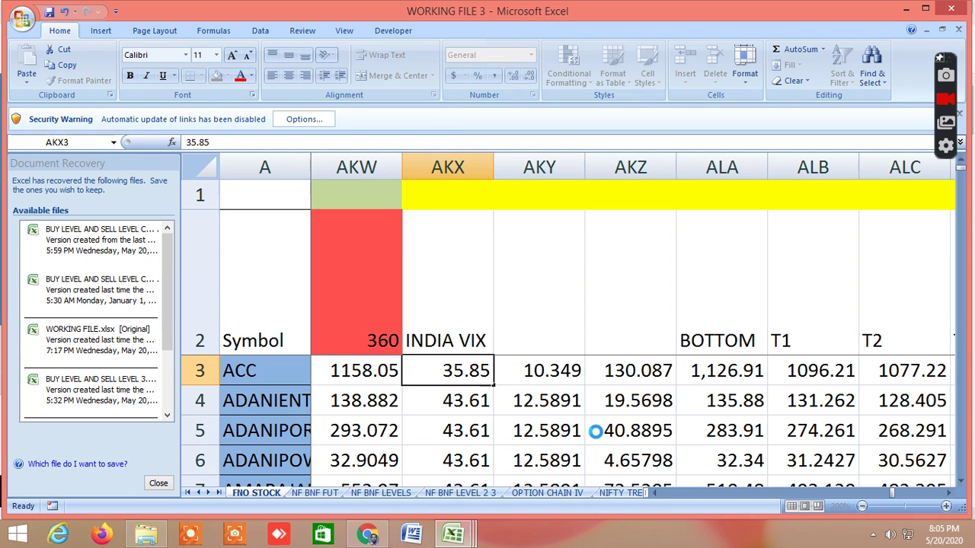
- Fill the ACC row's INDIA VIX value down the column for all remaining symbols
{"action": "left_click", "coordinate": [478, 394]}
{"action": "left_click", "coordinate": [474, 371]}
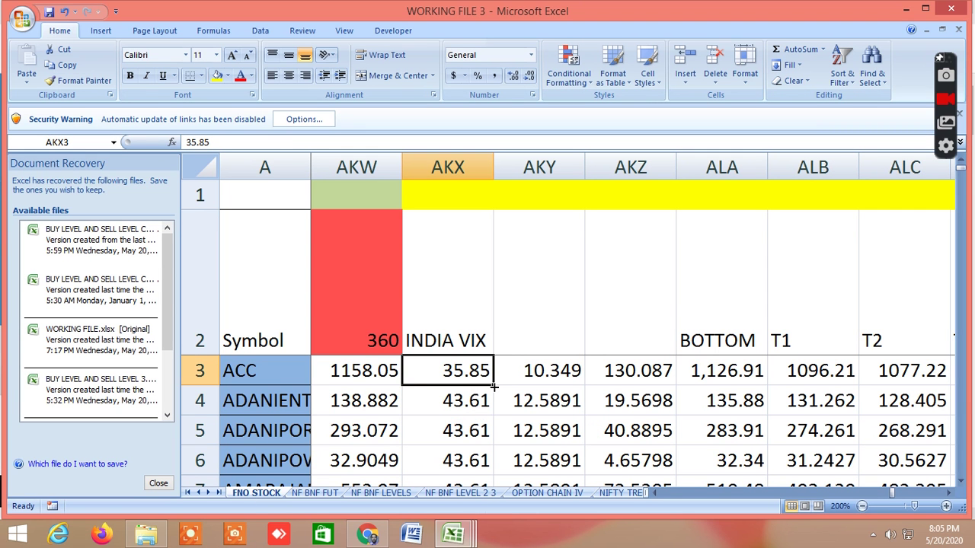
{"action": "double_click", "coordinate": [494, 387]}
{"action": "scroll", "coordinate": [471, 433], "scroll_direction": "down", "scroll_amount": 6}
{"action": "scroll", "coordinate": [470, 433], "scroll_direction": "down", "scroll_amount": 20}
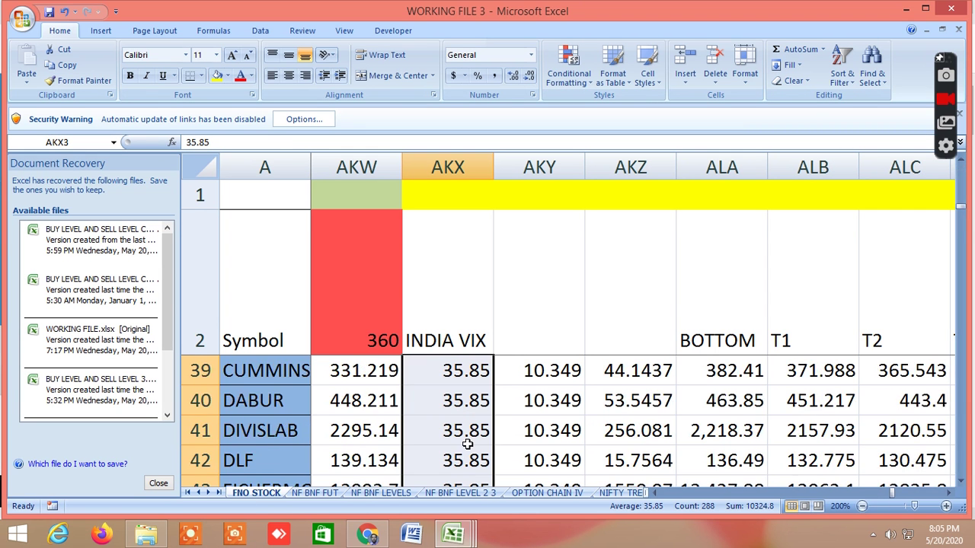
{"action": "scroll", "coordinate": [466, 446], "scroll_direction": "down", "scroll_amount": 13}
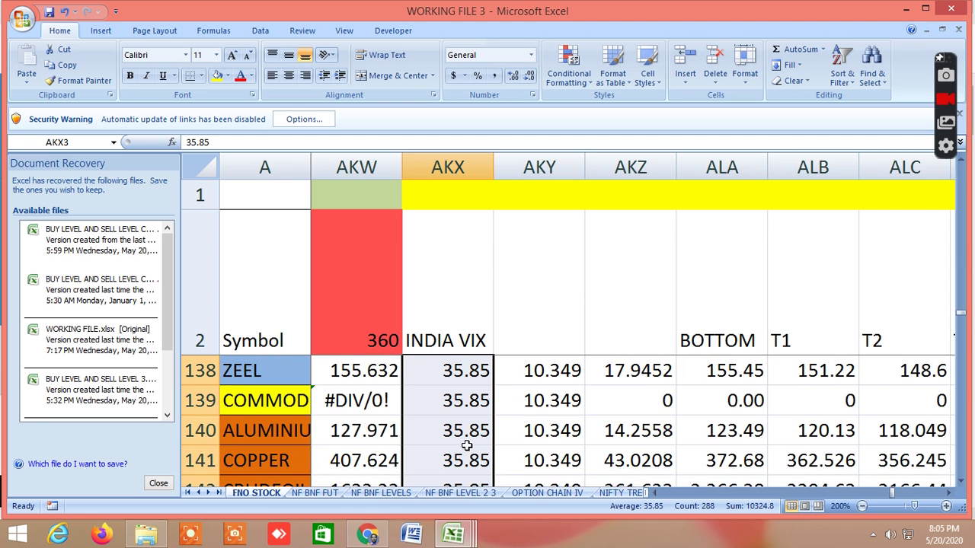
- Review the VIX-based levels, STDEV 30, PP 30 and factor columns for the BANKNIFTY and NIFTY rows
{"action": "scroll", "coordinate": [466, 446], "scroll_direction": "up", "scroll_amount": 3}
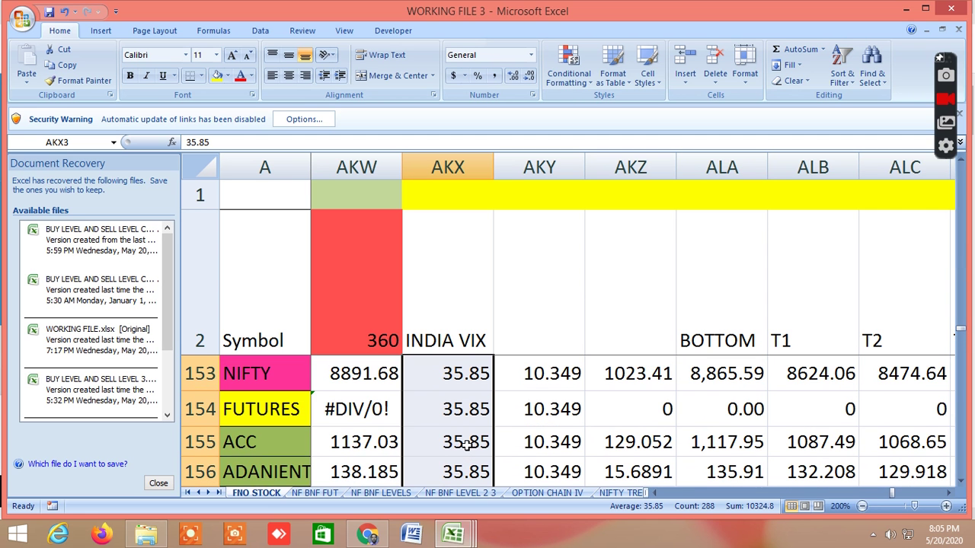
{"action": "scroll", "coordinate": [466, 446], "scroll_direction": "up", "scroll_amount": 1}
{"action": "scroll", "coordinate": [466, 446], "scroll_direction": "down", "scroll_amount": 1}
{"action": "scroll", "coordinate": [466, 446], "scroll_direction": "up", "scroll_amount": 1}
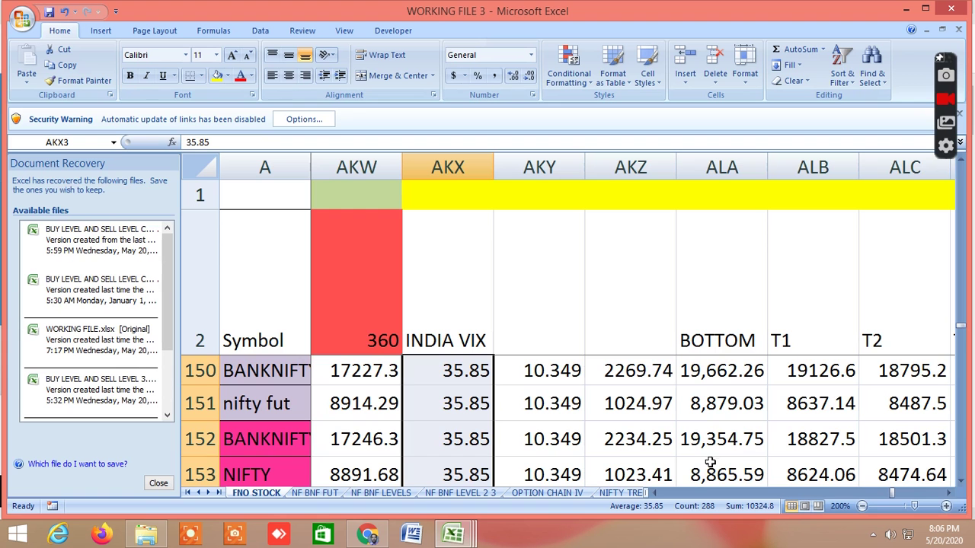
{"action": "left_click", "coordinate": [948, 496]}
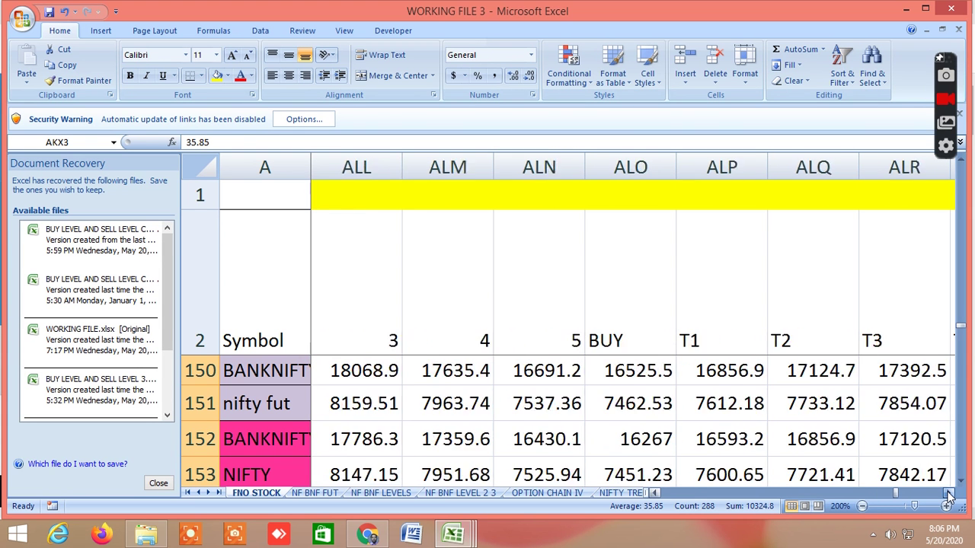
{"action": "left_click", "coordinate": [948, 495]}
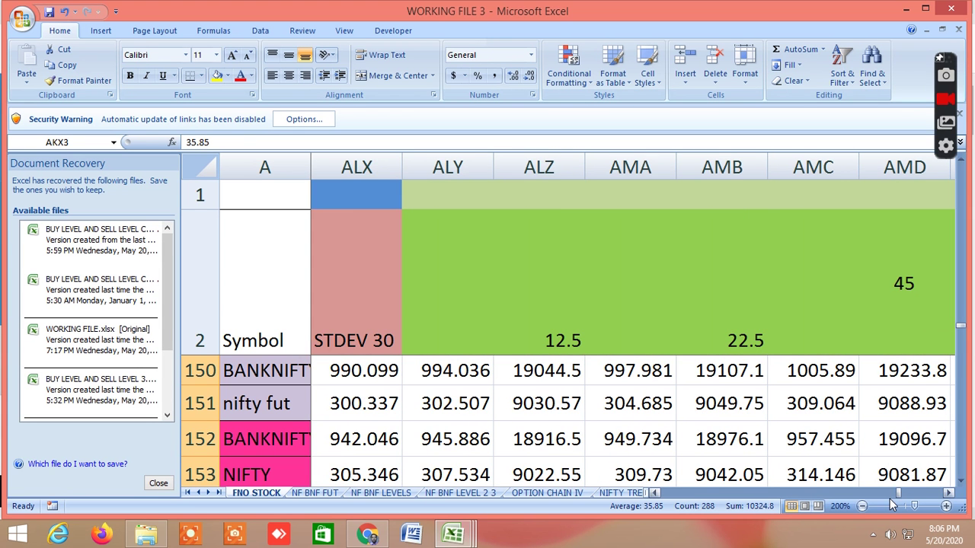
{"action": "left_click_drag", "start_coordinate": [901, 496], "coordinate": [946, 503]}
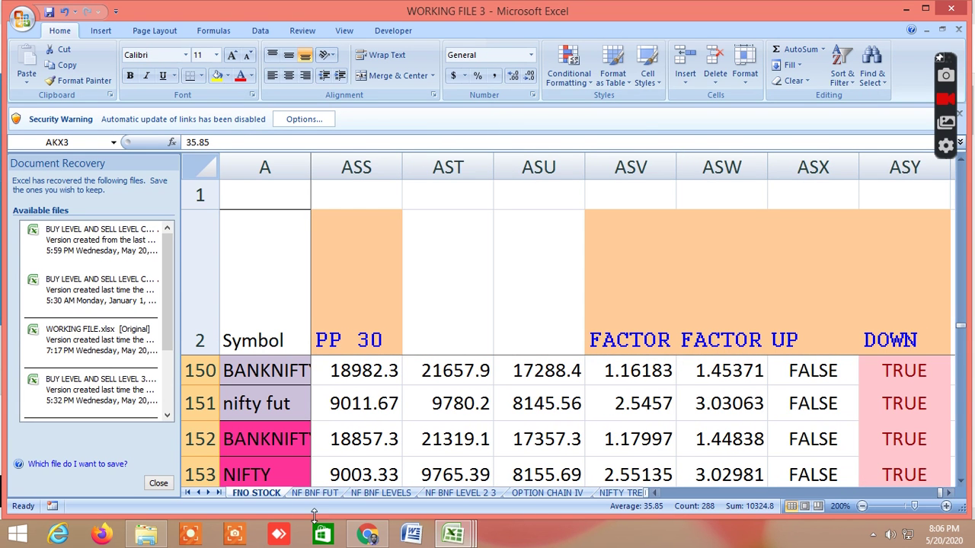
- Switch to File Explorer and open the DATA (E:) drive
{"action": "left_click", "coordinate": [149, 536]}
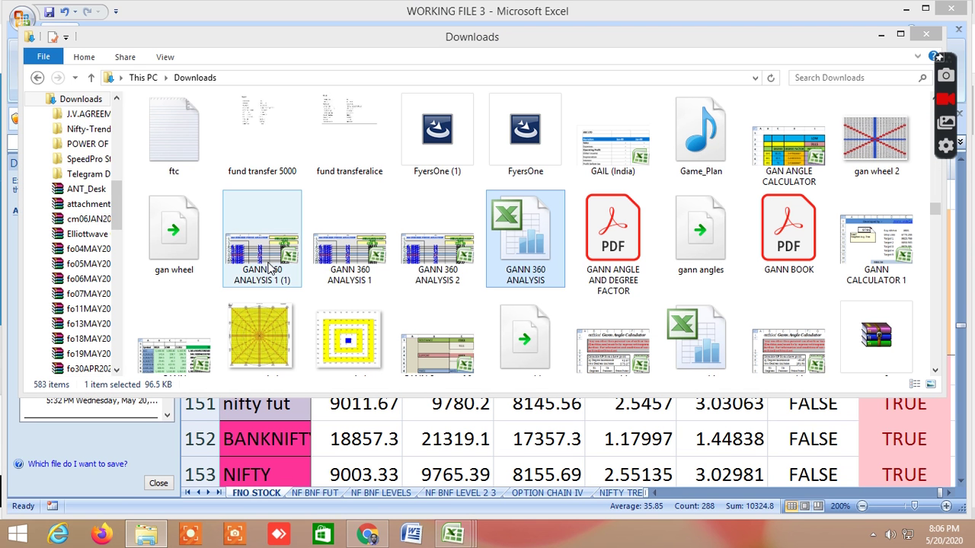
{"action": "left_click_drag", "start_coordinate": [115, 207], "coordinate": [116, 296]}
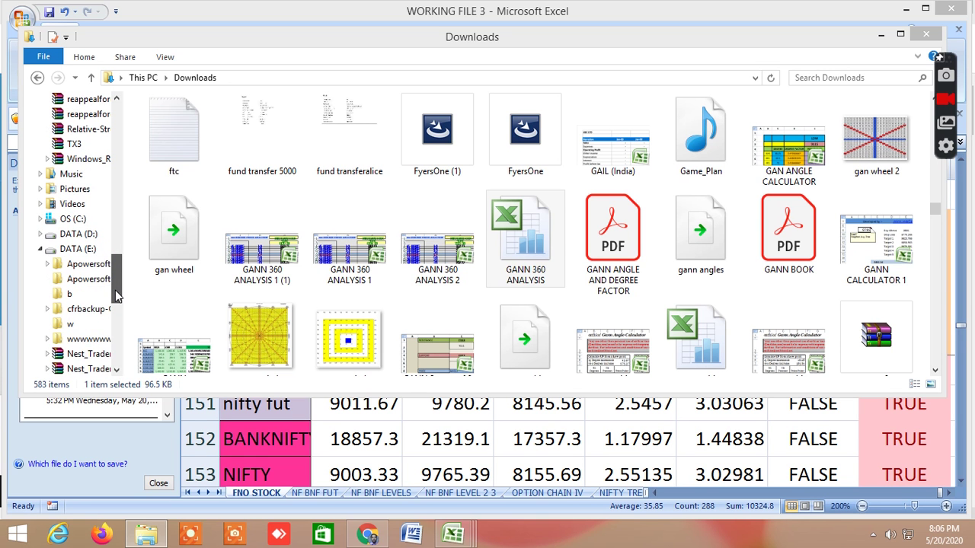
{"action": "double_click", "coordinate": [78, 251]}
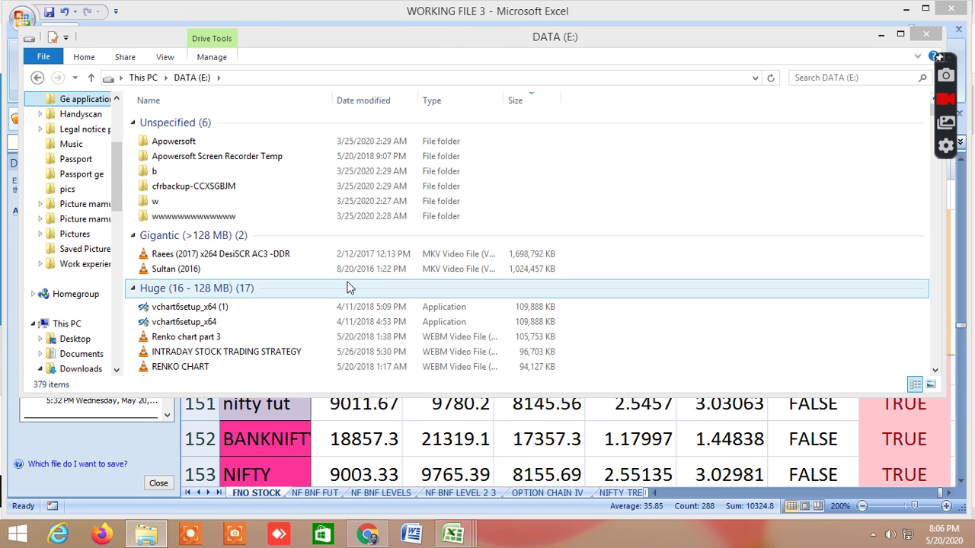
- Find the GANN PRICE TIME SQUARE ANALYSIS workbook among the drive's files and open it
{"action": "left_click", "coordinate": [348, 289]}
{"action": "key", "text": "g"}
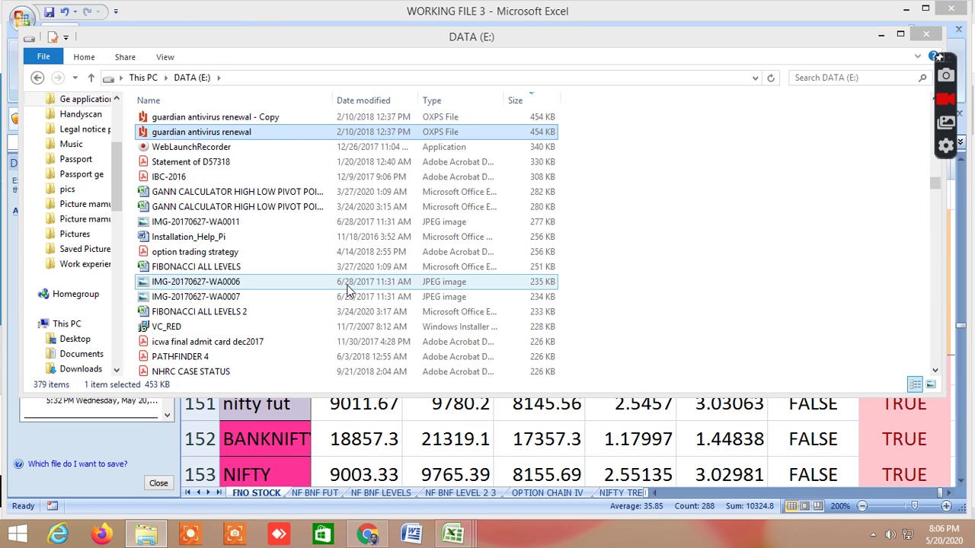
{"action": "key", "text": "g"}
{"action": "key", "text": "g"}
{"action": "key", "text": "g"}
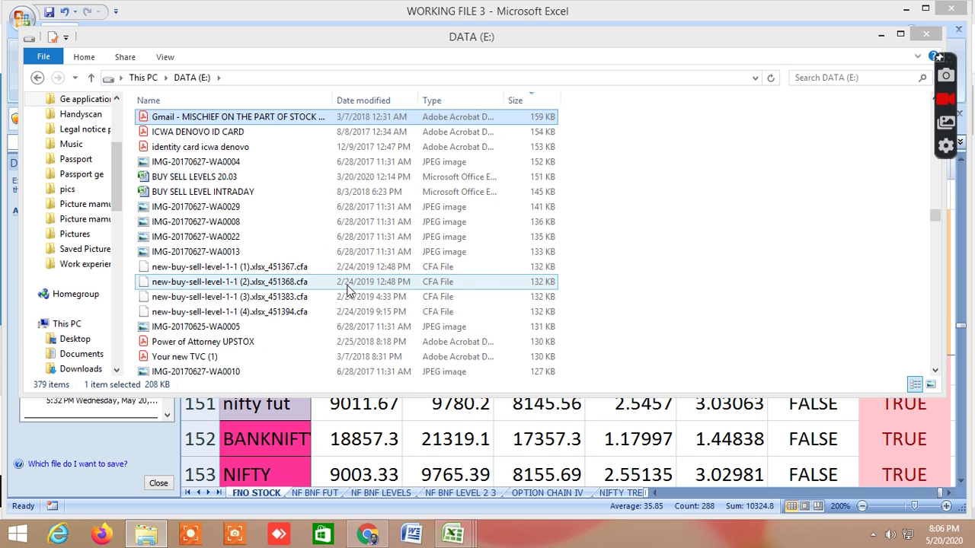
{"action": "key", "text": "g"}
{"action": "key", "text": "g"}
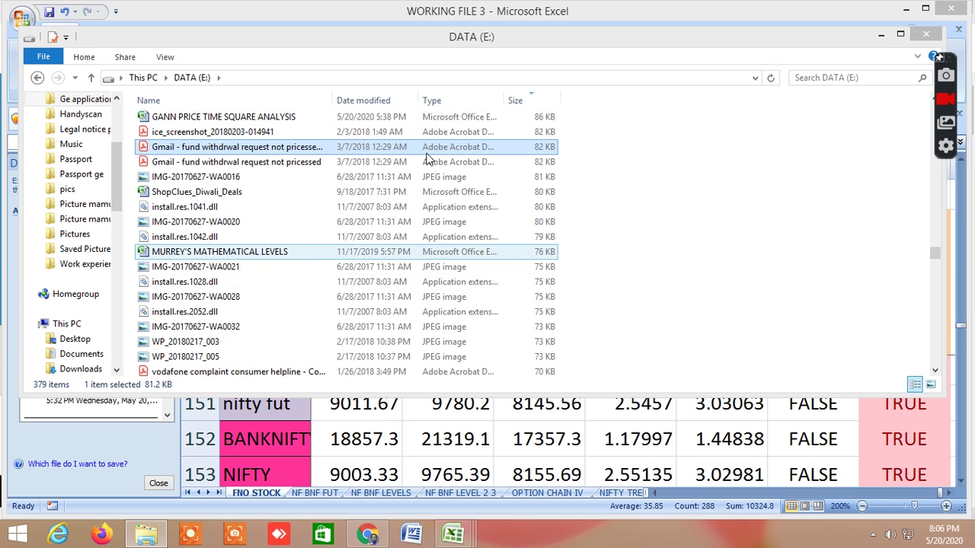
{"action": "double_click", "coordinate": [307, 119]}
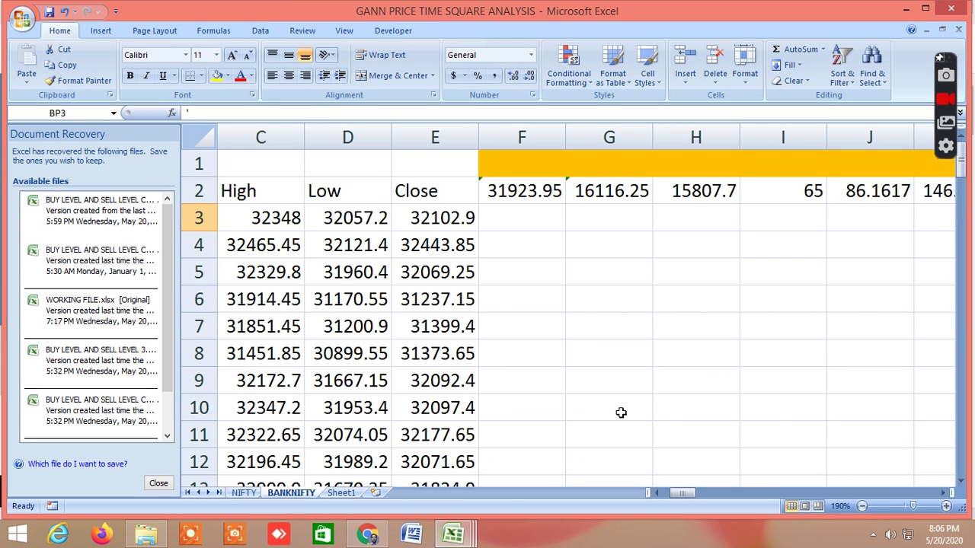
- Review the Gann time and monthly price-time square columns on the BANKNIFTY sheet and the monthly columns on the NIFTY sheet
{"action": "left_click_drag", "start_coordinate": [677, 494], "coordinate": [761, 503]}
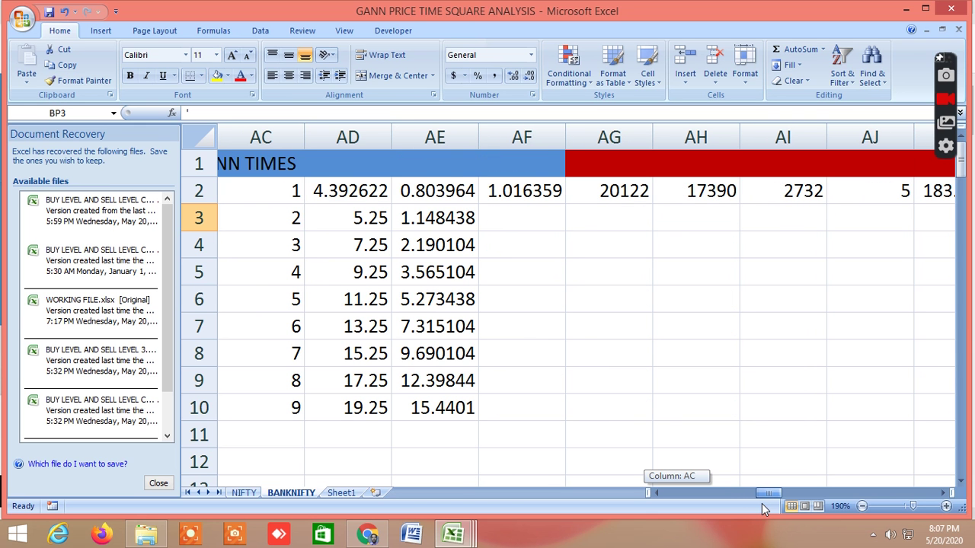
{"action": "left_click_drag", "start_coordinate": [765, 503], "coordinate": [889, 483]}
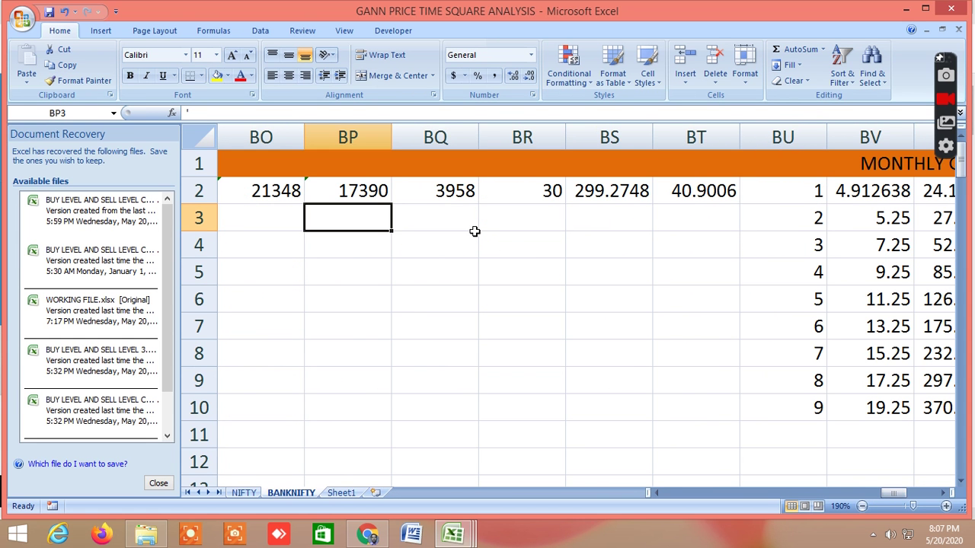
{"action": "left_click", "coordinate": [244, 493]}
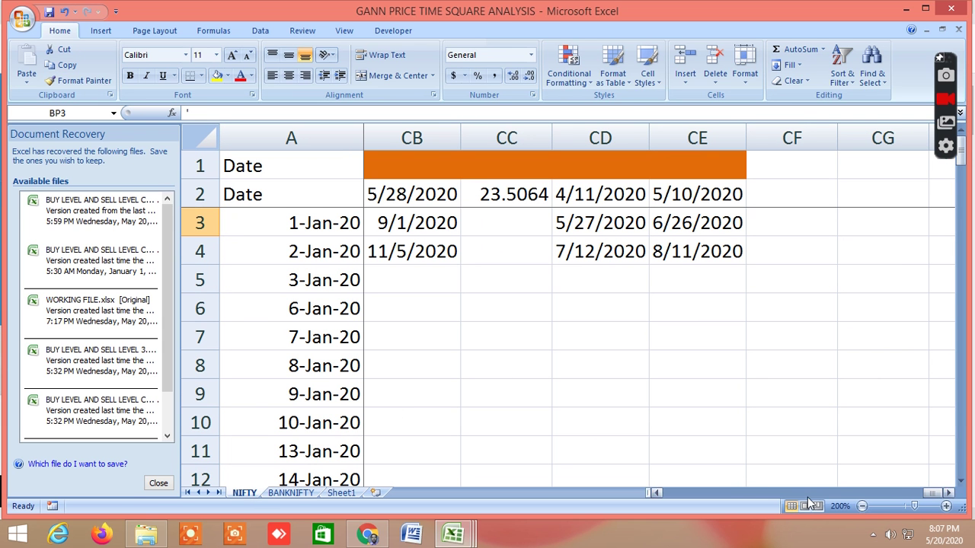
{"action": "left_click_drag", "start_coordinate": [933, 492], "coordinate": [895, 496]}
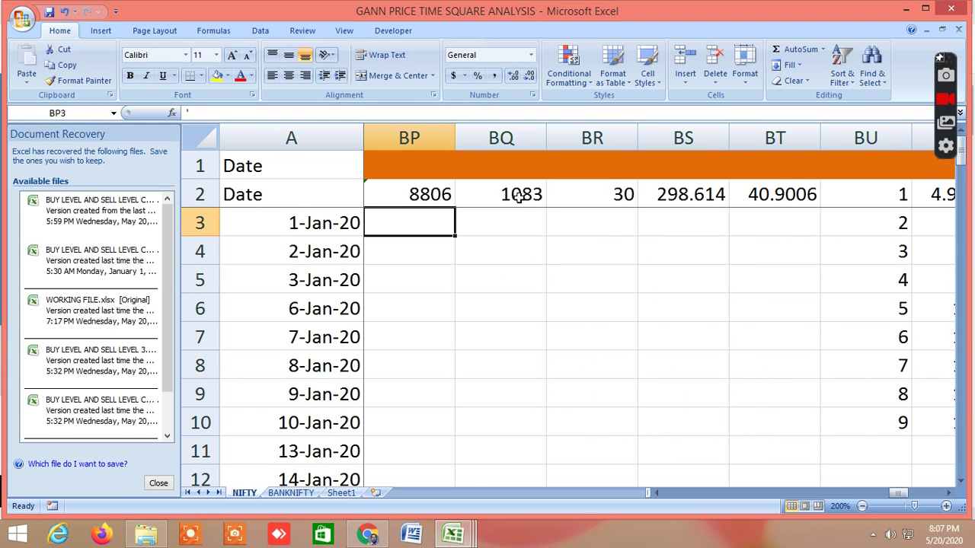
{"action": "left_click_drag", "start_coordinate": [899, 495], "coordinate": [897, 496]}
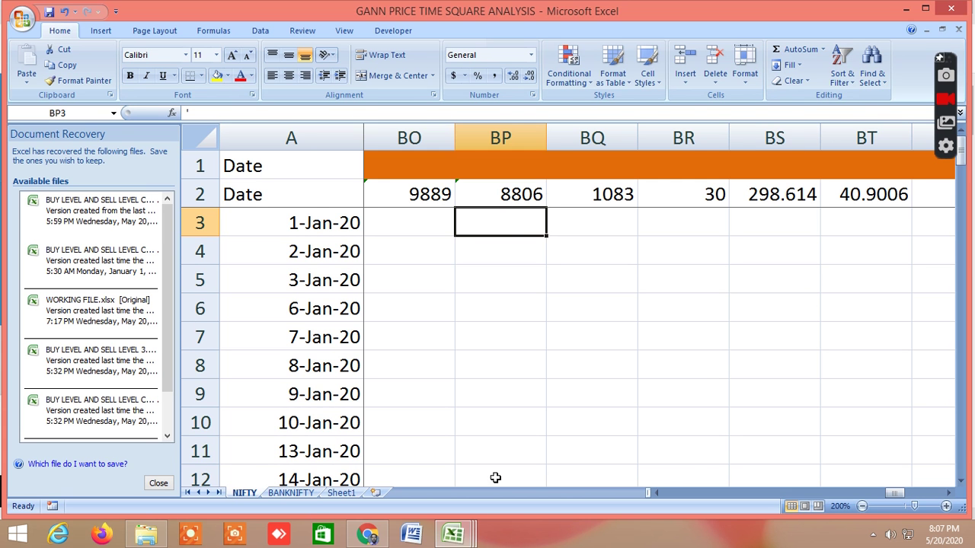
- Switch to Chrome and view the SGX Nifty Live section of the sgxnifty.org page
{"action": "left_click", "coordinate": [382, 527]}
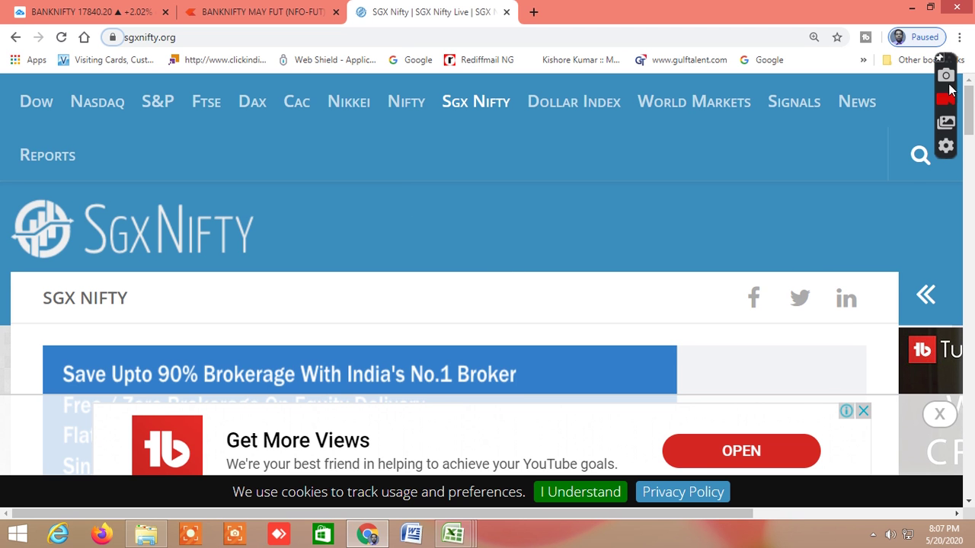
{"action": "scroll", "coordinate": [950, 90], "scroll_direction": "down", "scroll_amount": 1}
{"action": "scroll", "coordinate": [971, 120], "scroll_direction": "down", "scroll_amount": 1}
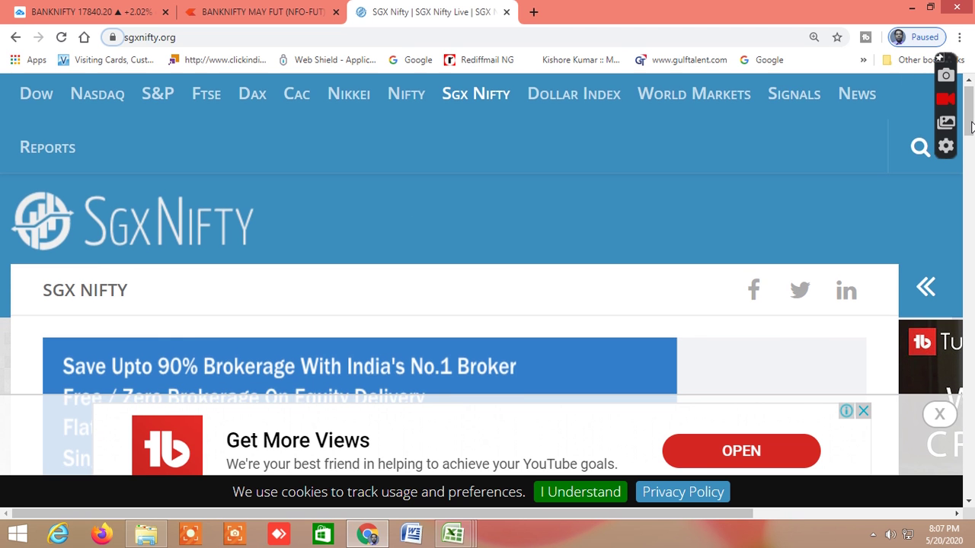
{"action": "scroll", "coordinate": [971, 126], "scroll_direction": "down", "scroll_amount": 4}
{"action": "scroll", "coordinate": [969, 125], "scroll_direction": "up", "scroll_amount": 4}
{"action": "left_click_drag", "start_coordinate": [967, 124], "coordinate": [969, 178]}
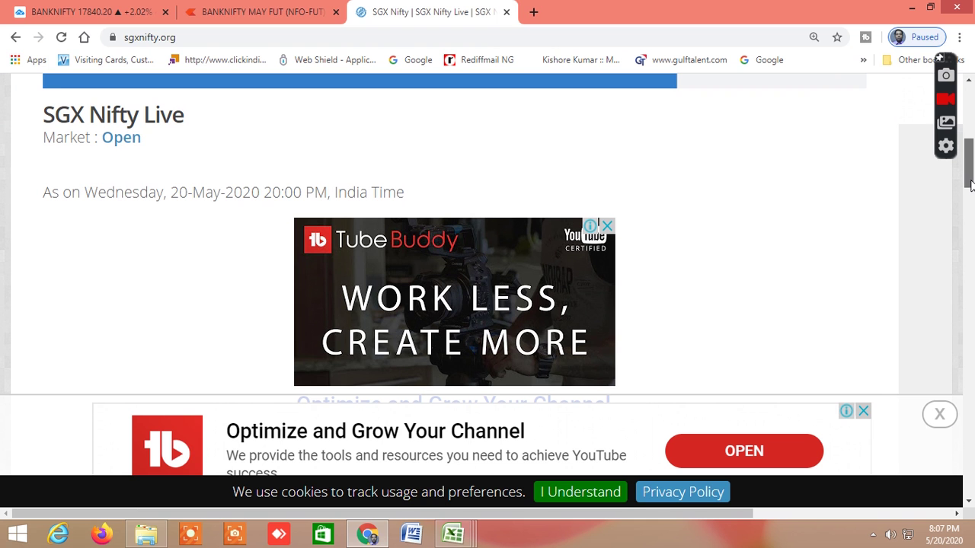
- Close the advertisement overlay and view the last, change, high and low figures in the SGX Nifty Live table
{"action": "left_click", "coordinate": [941, 415]}
{"action": "scroll", "coordinate": [943, 417], "scroll_direction": "down", "scroll_amount": 3}
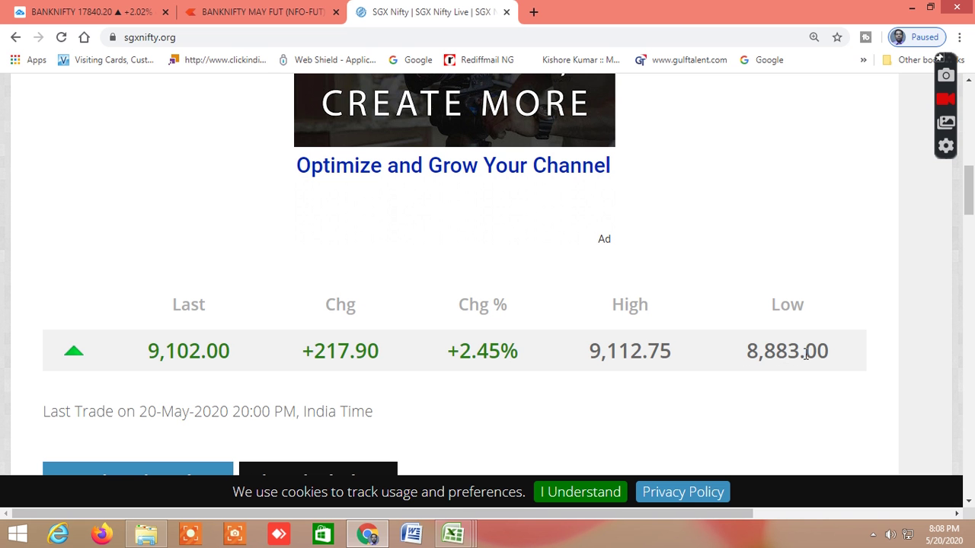
- Open the Dollar Index page from the SGX Nifty site to view the live dollar index quote
{"action": "scroll", "coordinate": [730, 309], "scroll_direction": "up", "scroll_amount": 4}
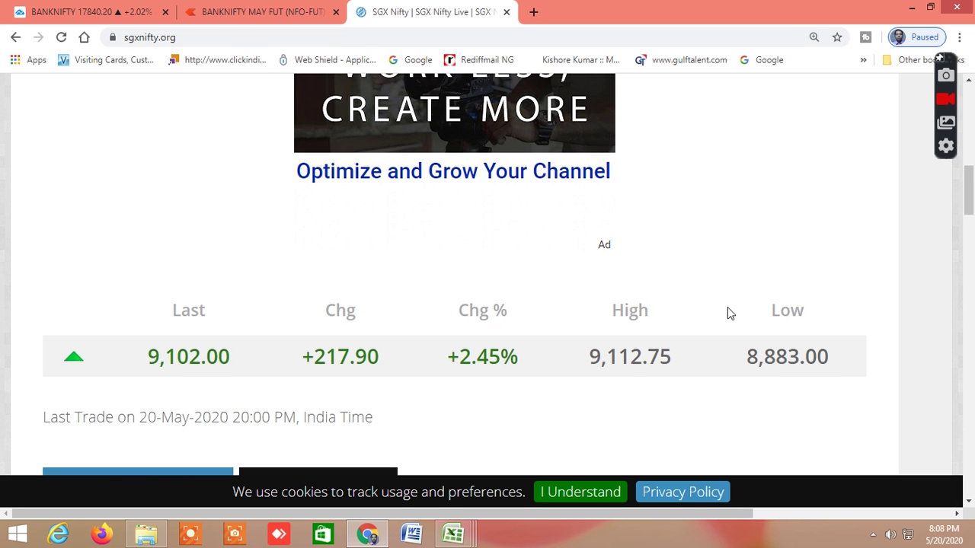
{"action": "scroll", "coordinate": [729, 312], "scroll_direction": "up", "scroll_amount": 5}
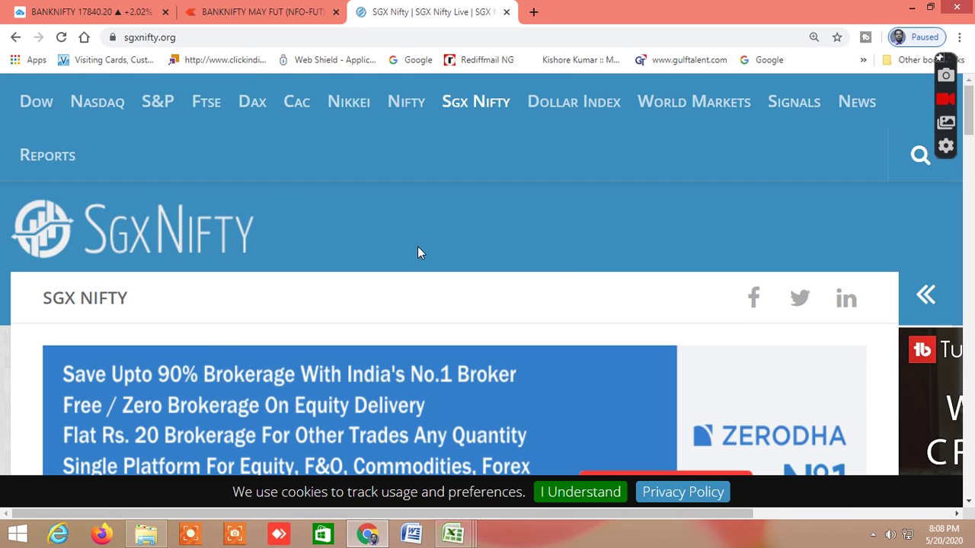
{"action": "left_click", "coordinate": [556, 112]}
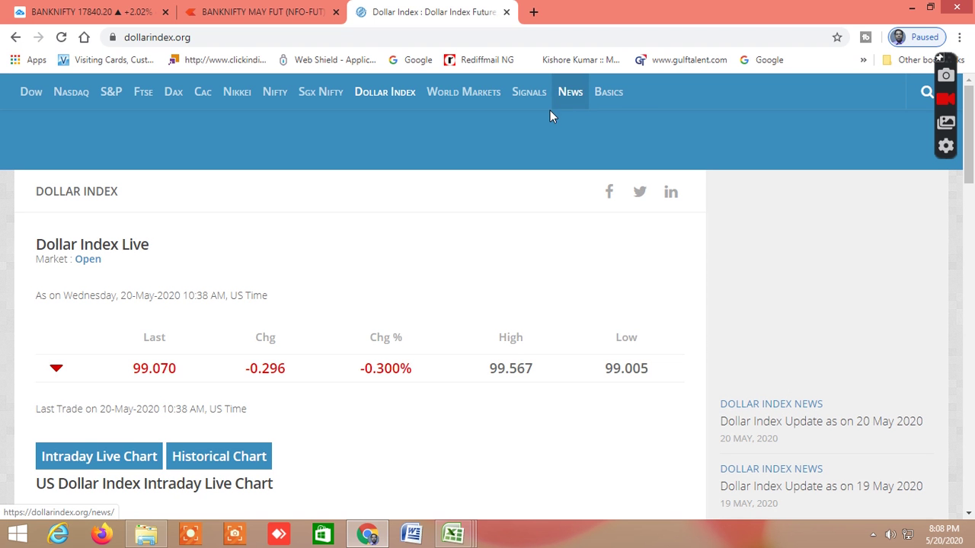
- Open the World Markets page and review the live quotes for global indices, currency pairs and commodities
{"action": "left_click", "coordinate": [456, 98]}
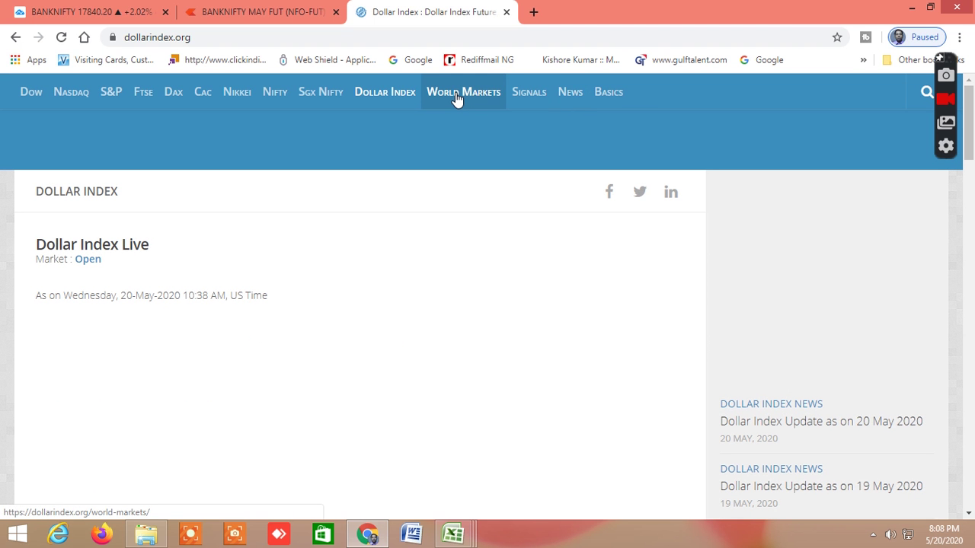
{"action": "left_click", "coordinate": [455, 98]}
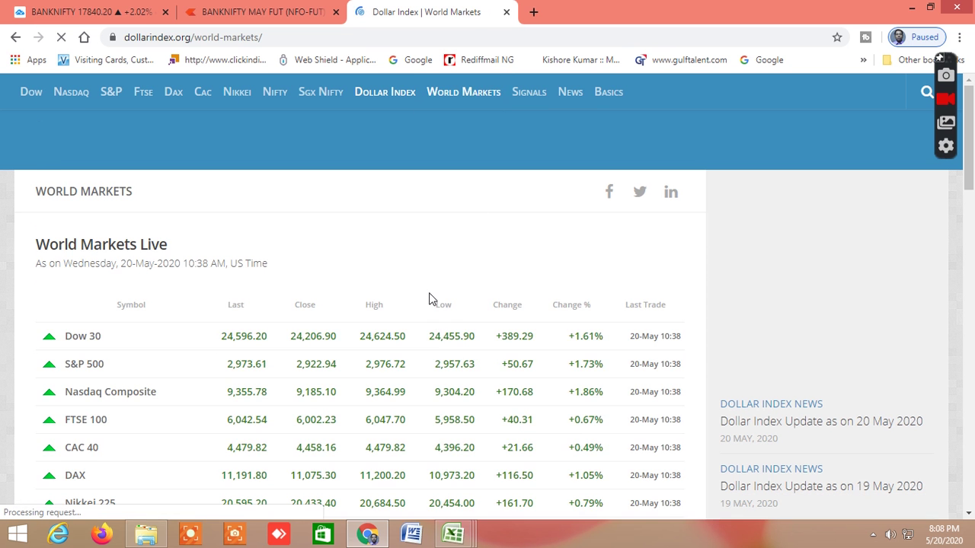
{"action": "scroll", "coordinate": [430, 344], "scroll_direction": "down", "scroll_amount": 2}
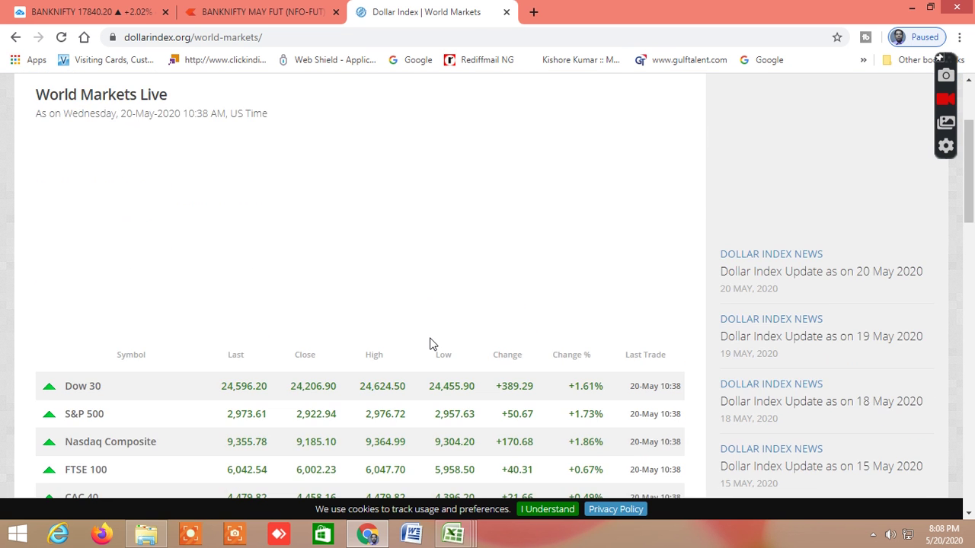
{"action": "scroll", "coordinate": [430, 344], "scroll_direction": "down", "scroll_amount": 2}
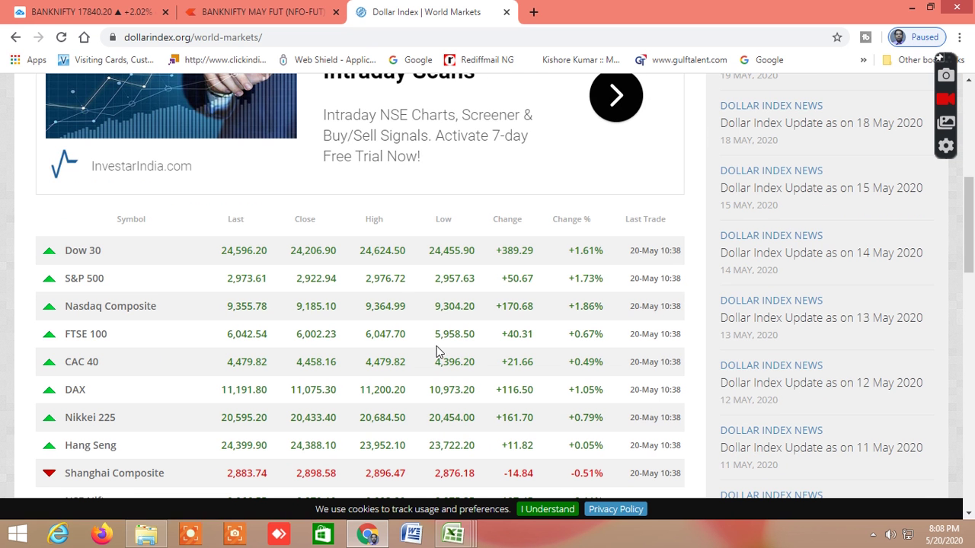
{"action": "scroll", "coordinate": [438, 352], "scroll_direction": "down", "scroll_amount": 4}
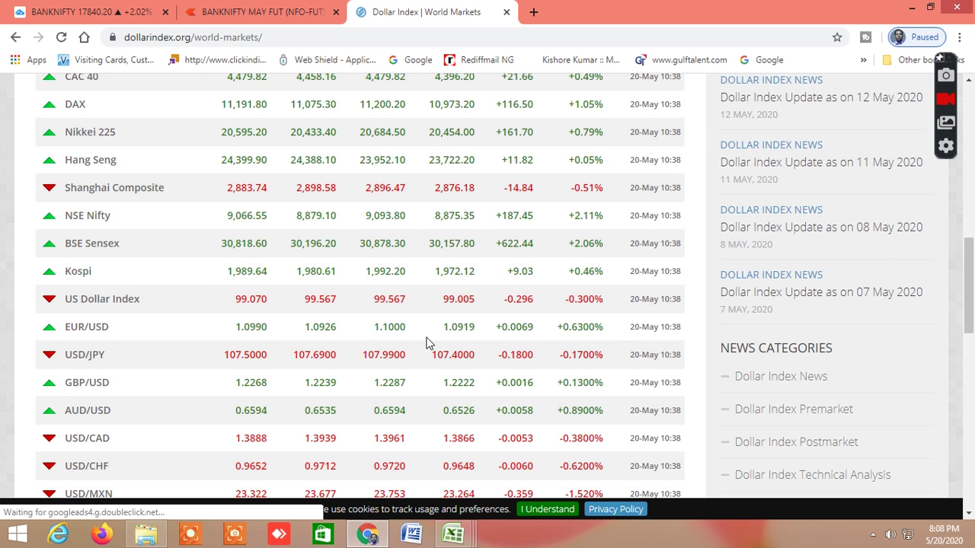
{"action": "scroll", "coordinate": [426, 343], "scroll_direction": "down", "scroll_amount": 3}
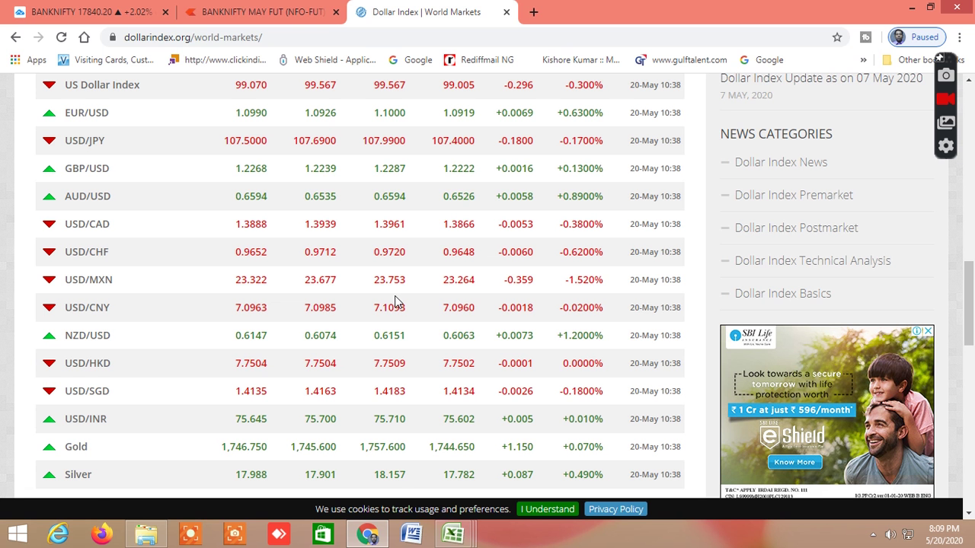
{"action": "scroll", "coordinate": [394, 297], "scroll_direction": "down", "scroll_amount": 2}
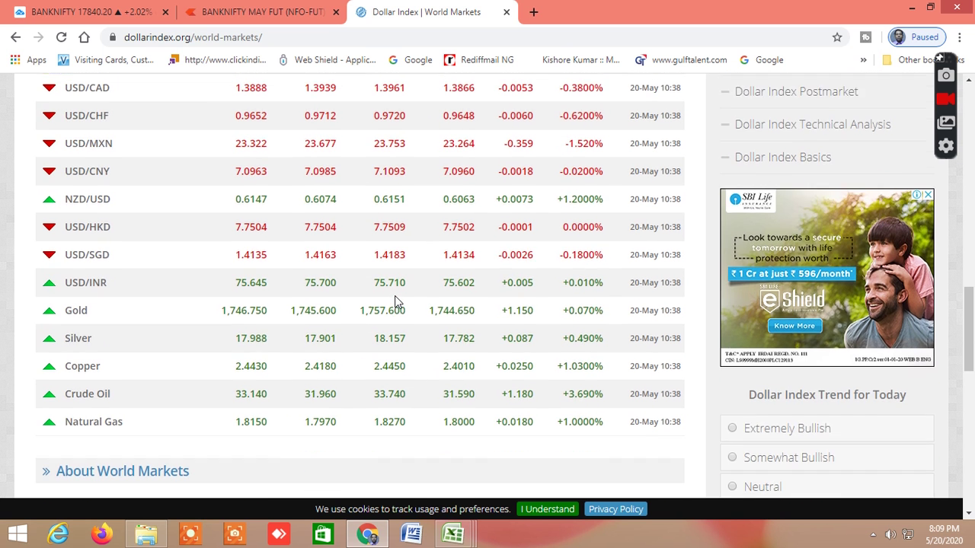
{"action": "scroll", "coordinate": [395, 302], "scroll_direction": "up", "scroll_amount": 1}
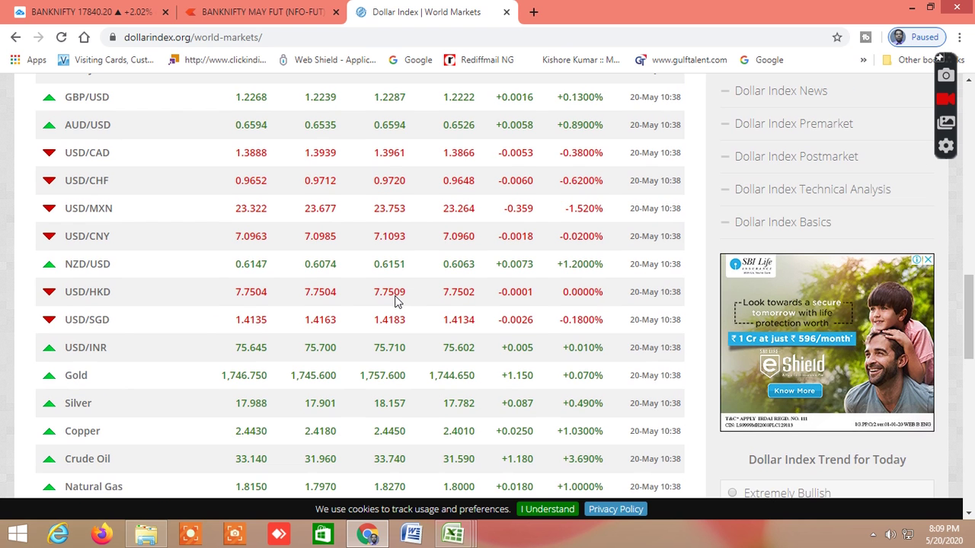